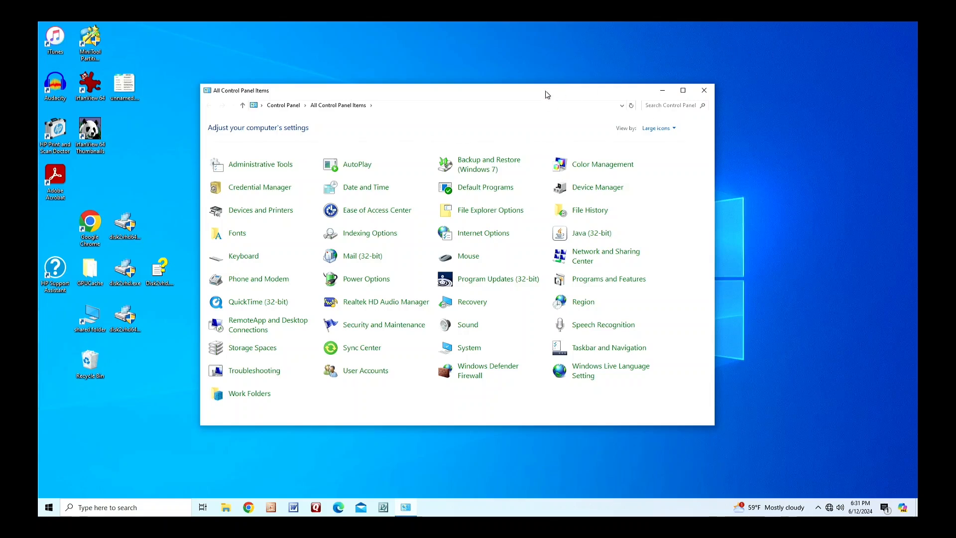
Close the All Control Panel Items window.
left_click_drag(546, 95, 475, 91)
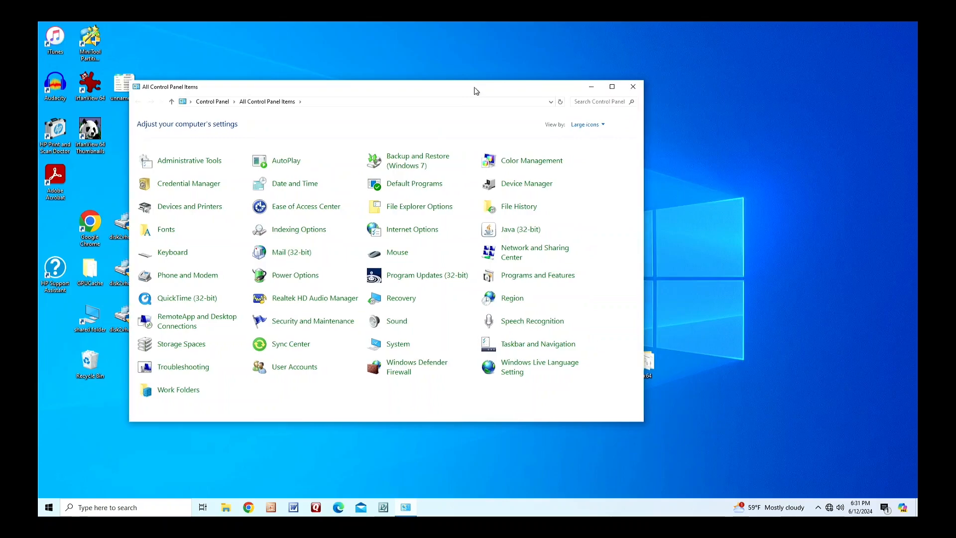
left_click(632, 88)
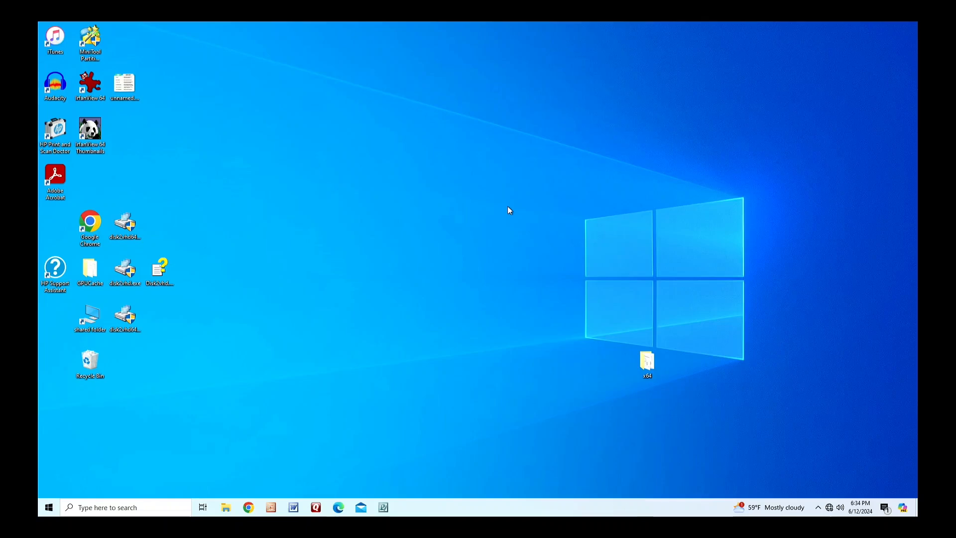
Open Disk Cleanup to view its drive selection and exit without cleaning a drive.
key("super")
type("clean")
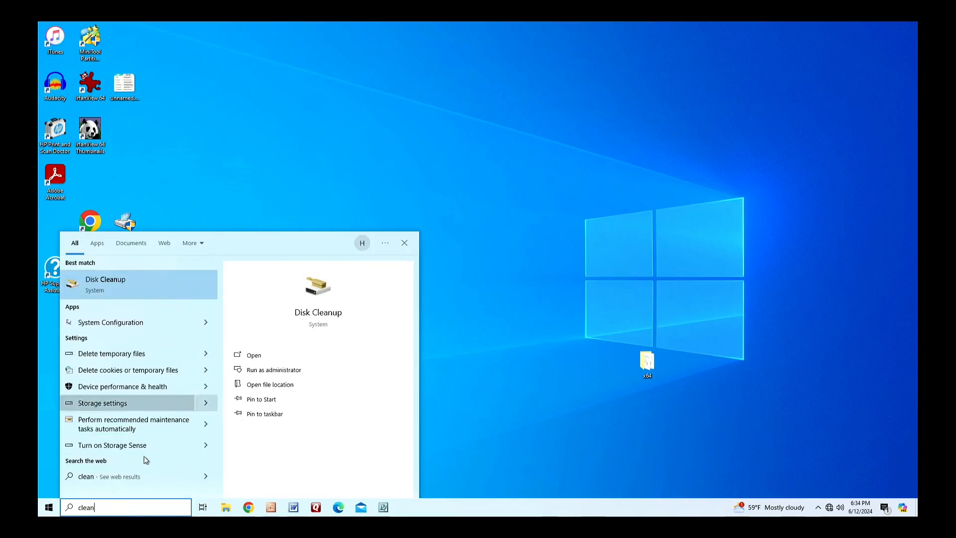
left_click(99, 288)
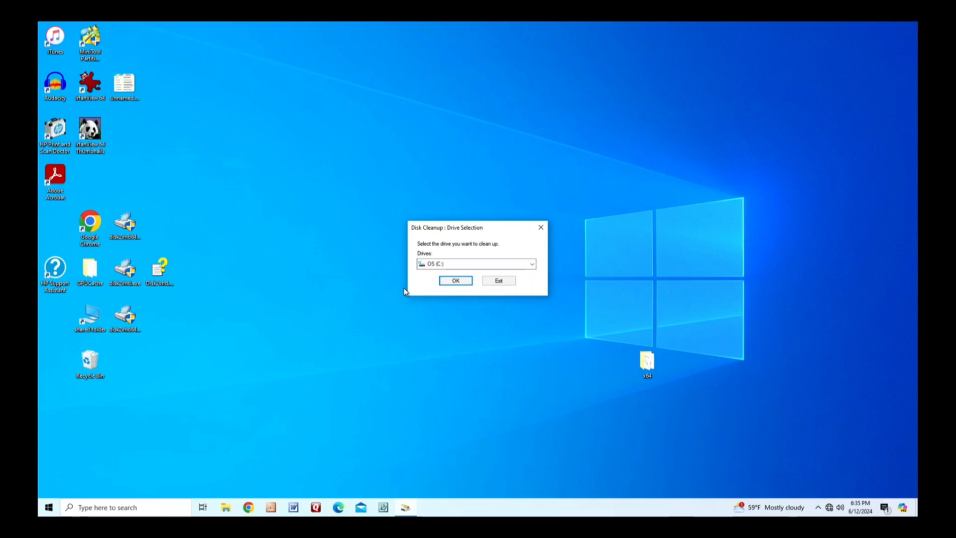
left_click(541, 229)
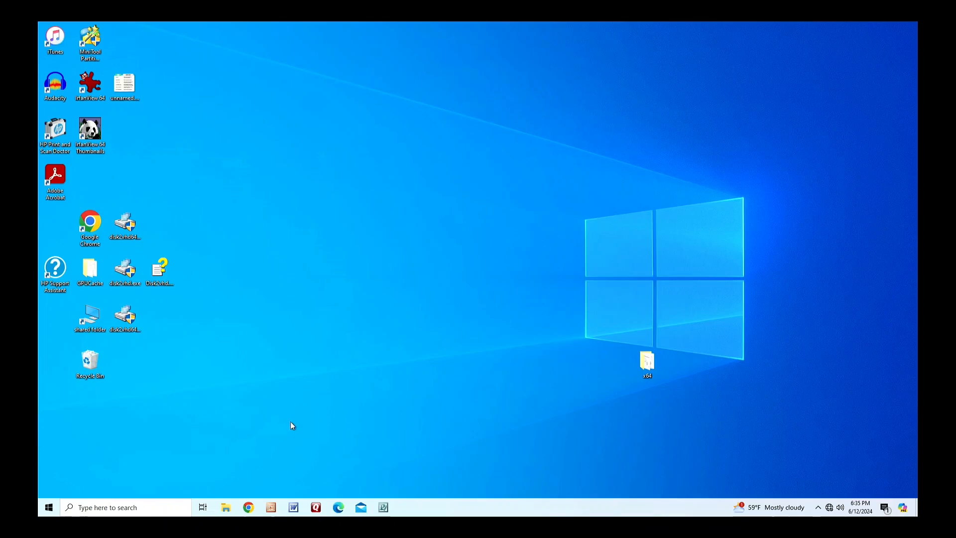
Open Disk Management and shrink the OS (C:) volume by 113984 MB.
right_click(49, 507)
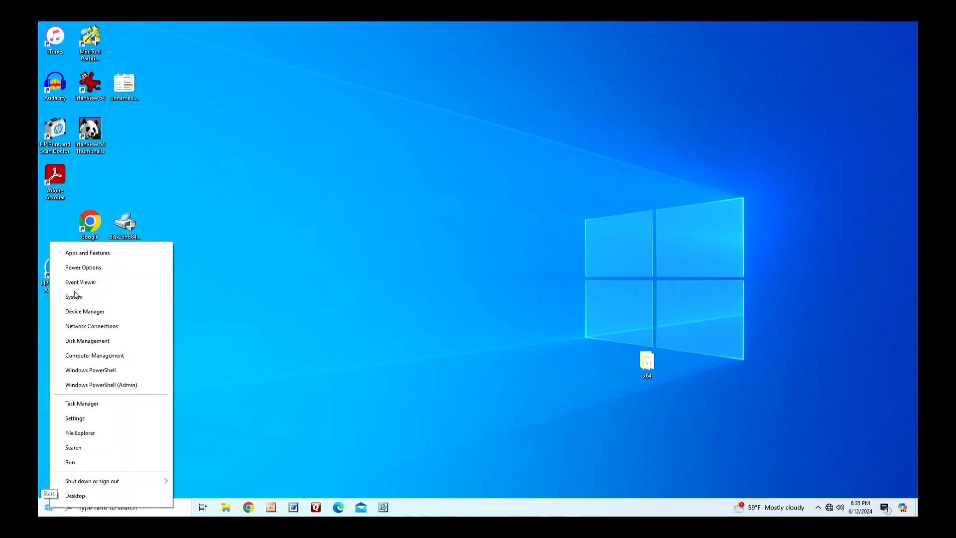
left_click(82, 343)
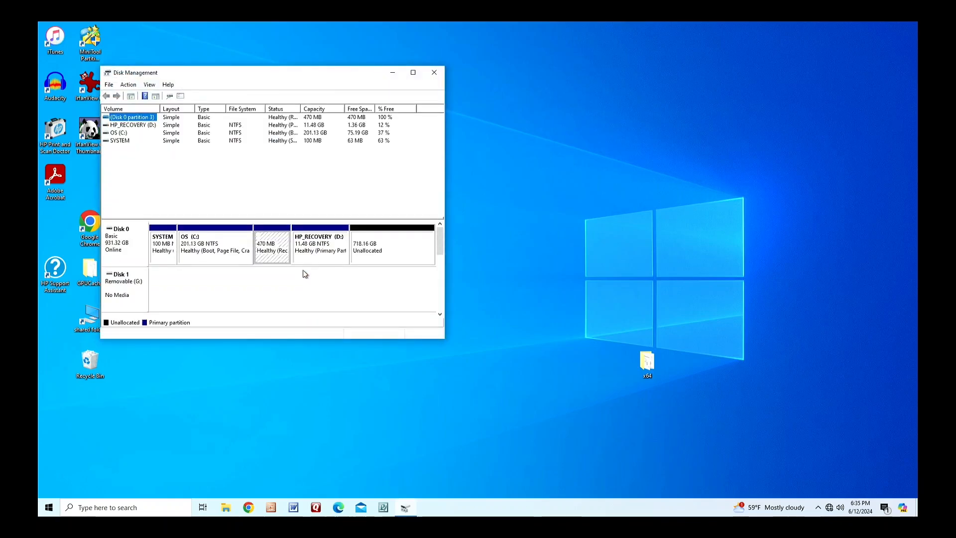
left_click(203, 242)
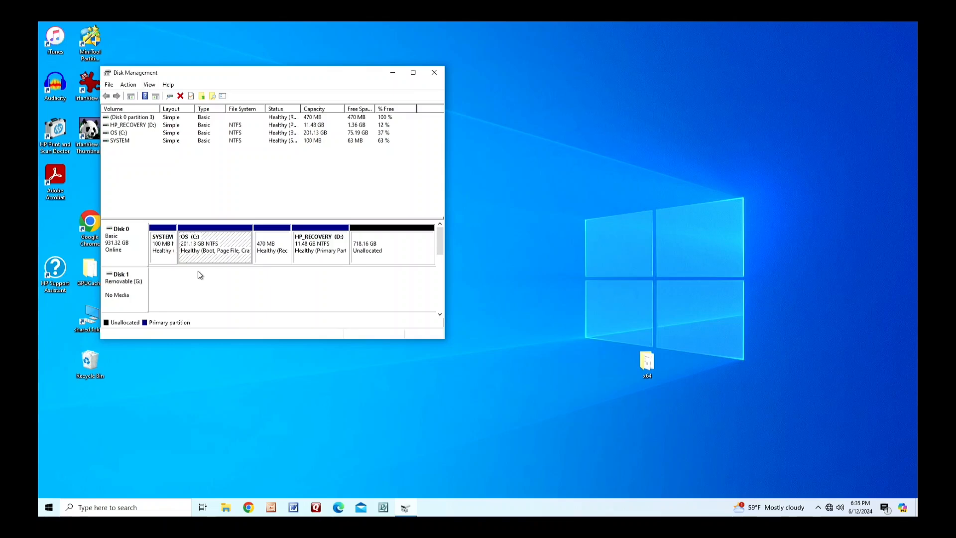
right_click(222, 244)
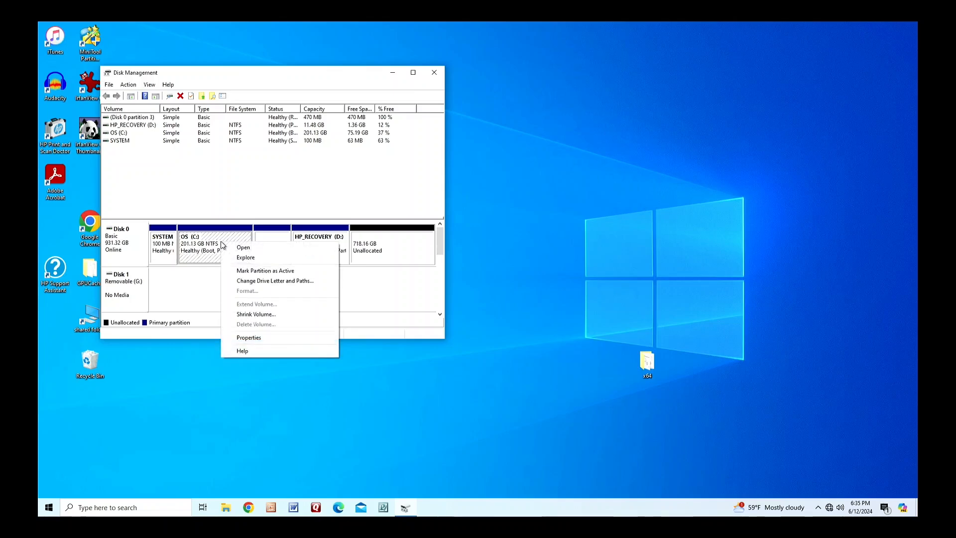
left_click(254, 314)
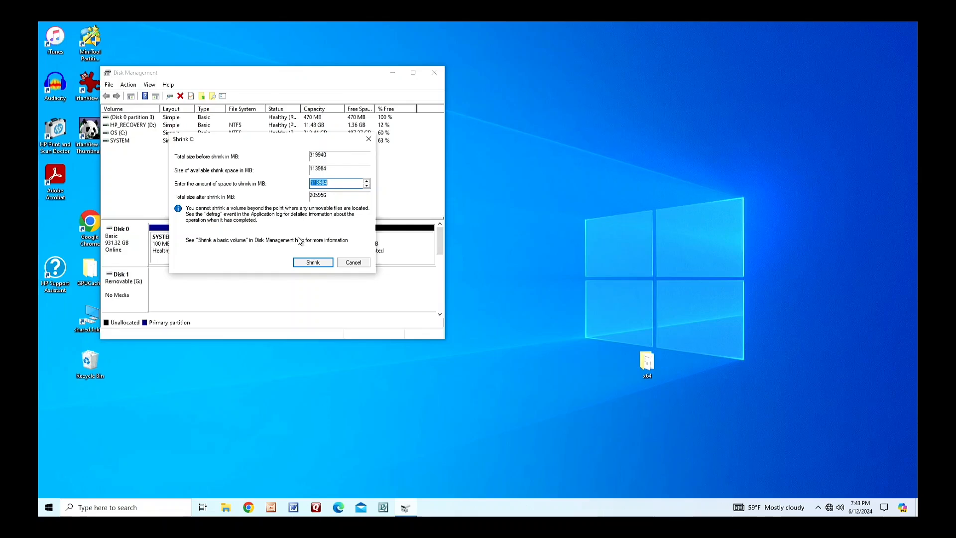
left_click(309, 262)
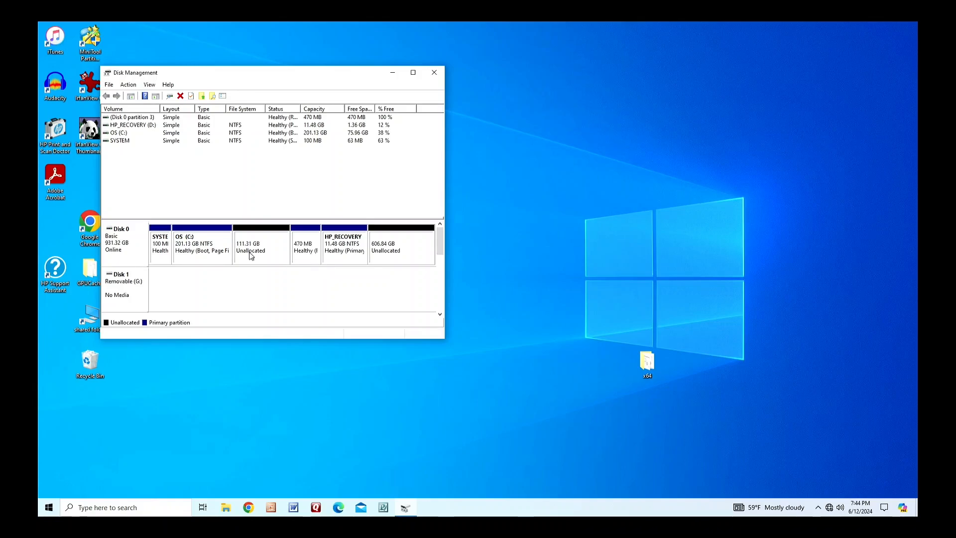
Move the Disk Management window aside and launch MiniTool Partition Wizard, allowing it to make changes to the device.
left_click_drag(305, 74, 391, 101)
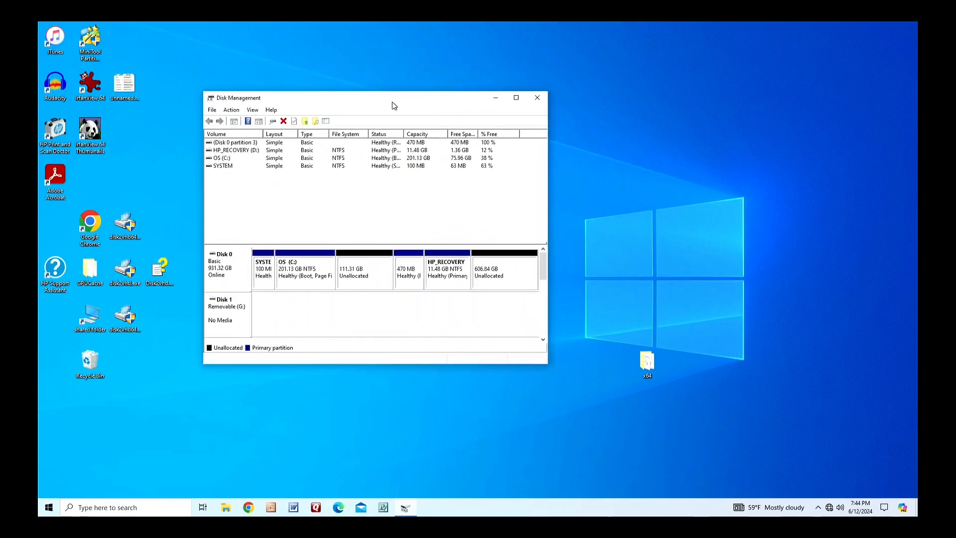
double_click(88, 52)
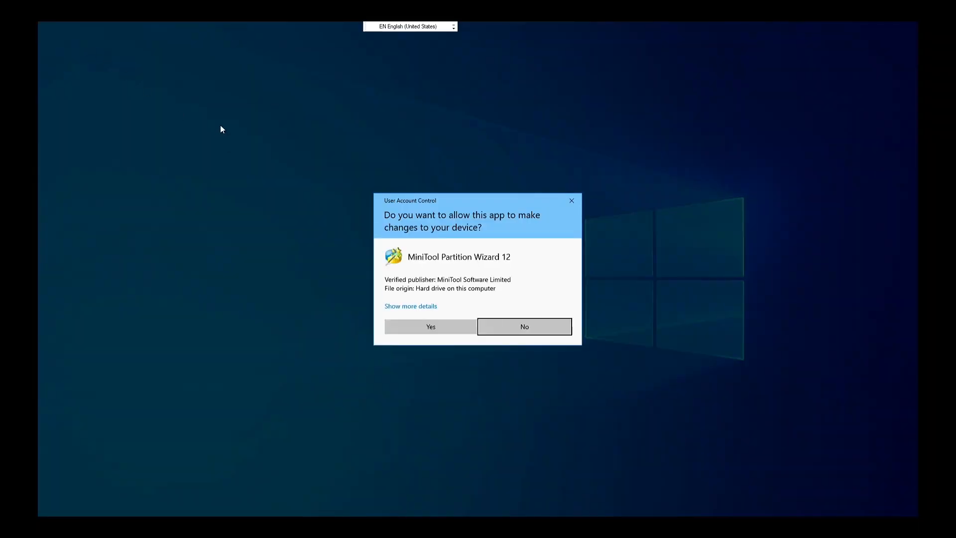
left_click(429, 327)
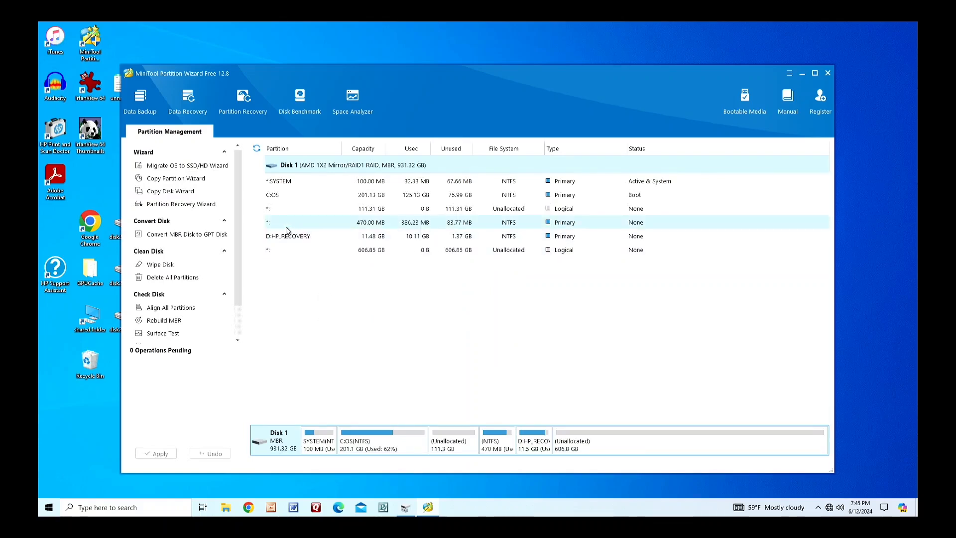
Examine the folders stored in the unnamed 470 MB NTFS partition that follows the unallocated space after C:.
left_click(308, 210)
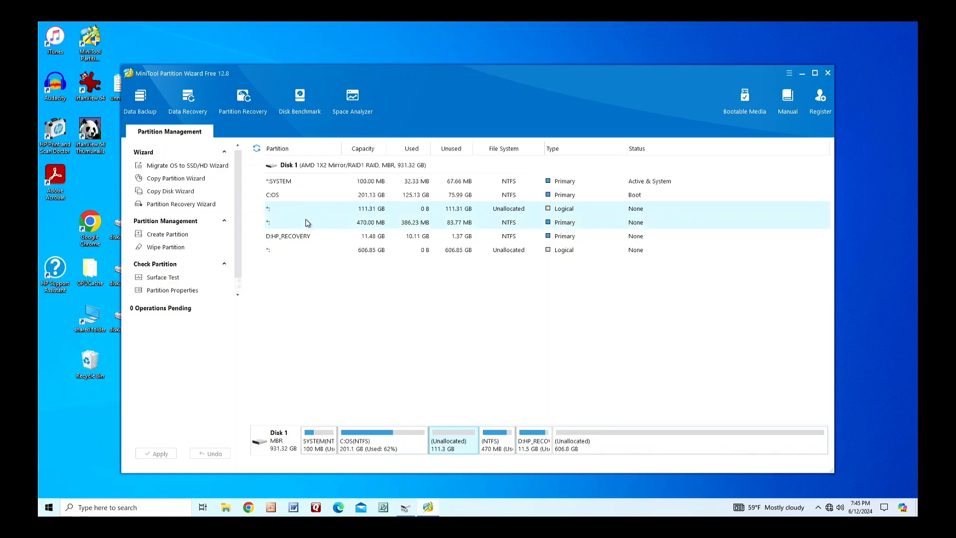
double_click(285, 222)
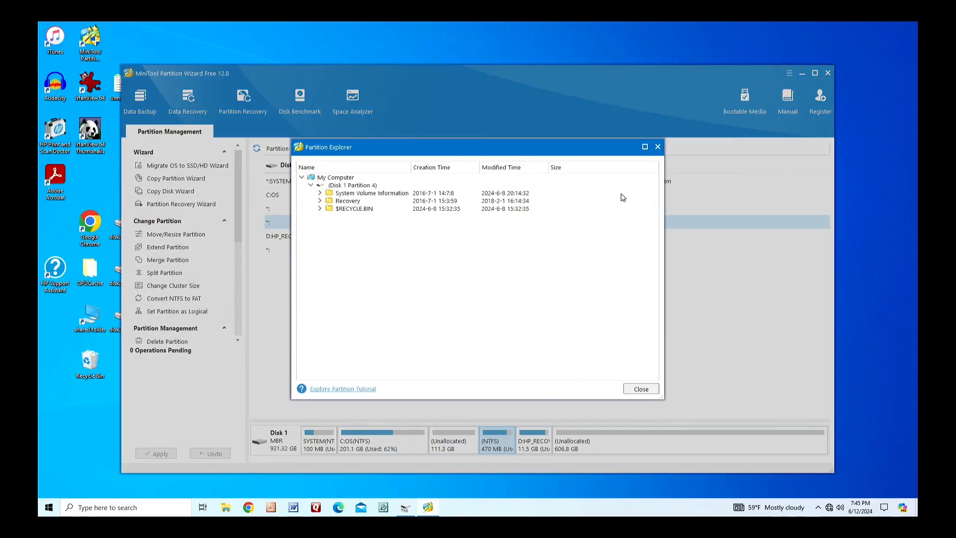
left_click(657, 148)
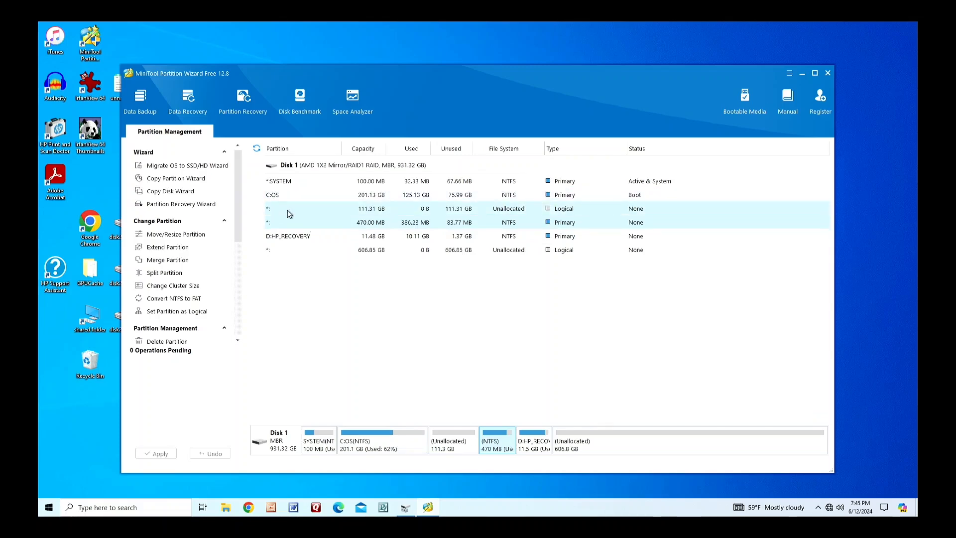
Move the 470 MB partition directly behind C:, with 0.00 GB unallocated before it and 111.31 GB after, and apply the change.
left_click(157, 235)
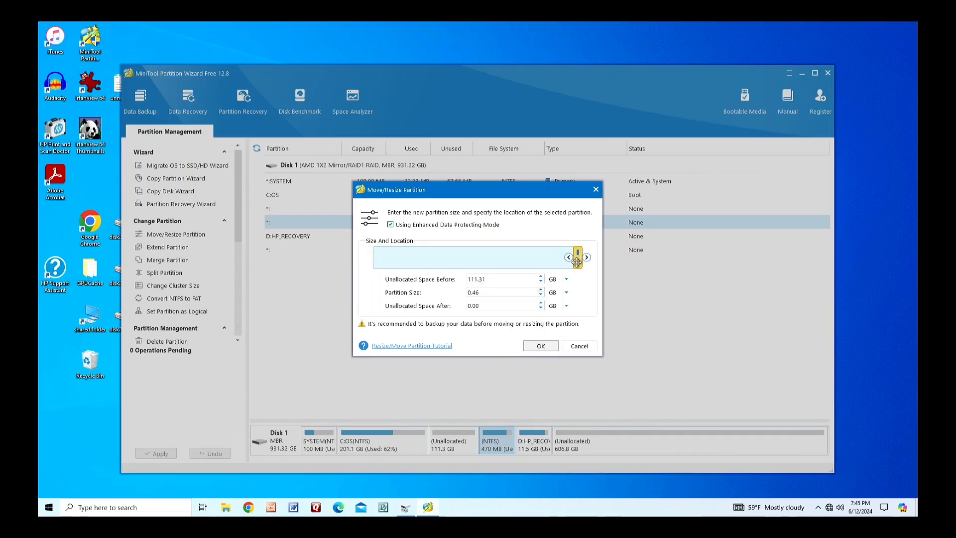
left_click_drag(573, 256, 366, 251)
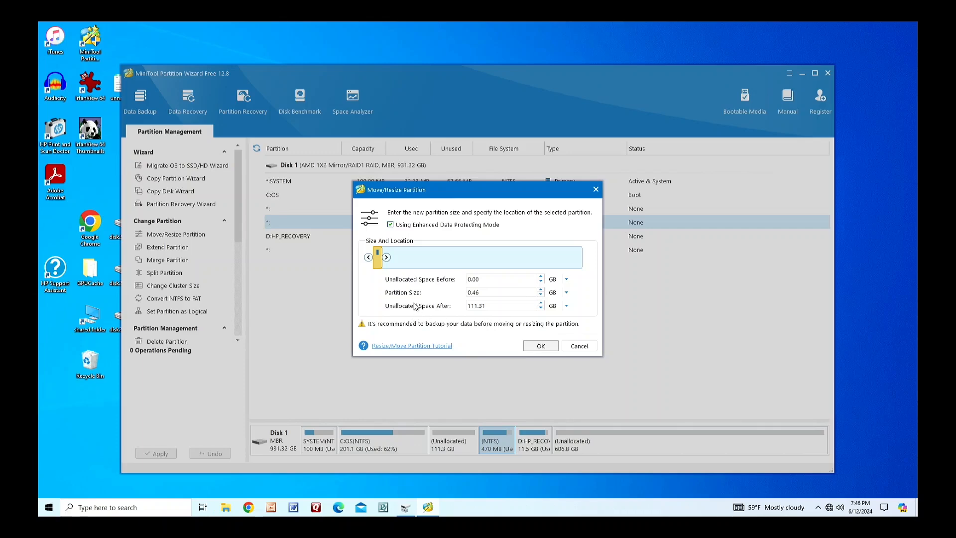
left_click(538, 348)
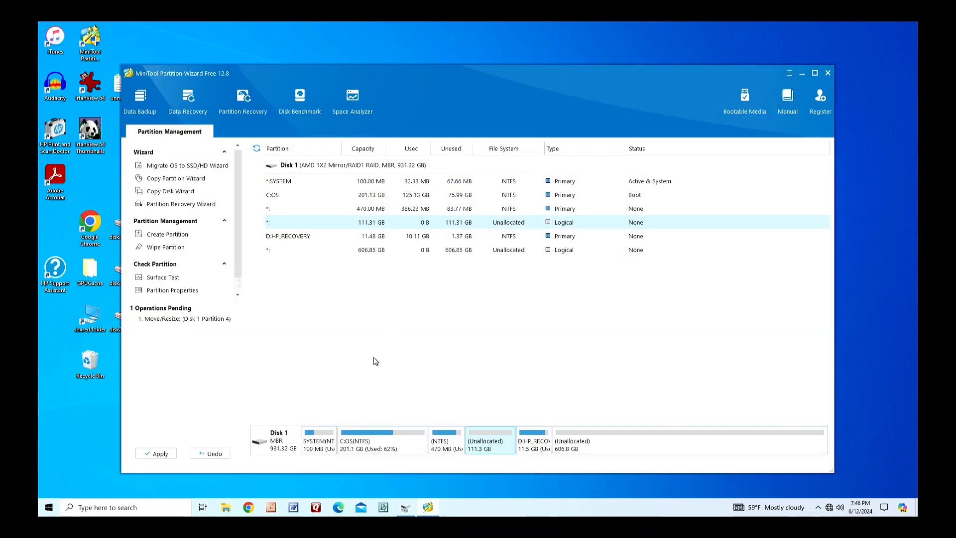
left_click(152, 454)
left_click(458, 298)
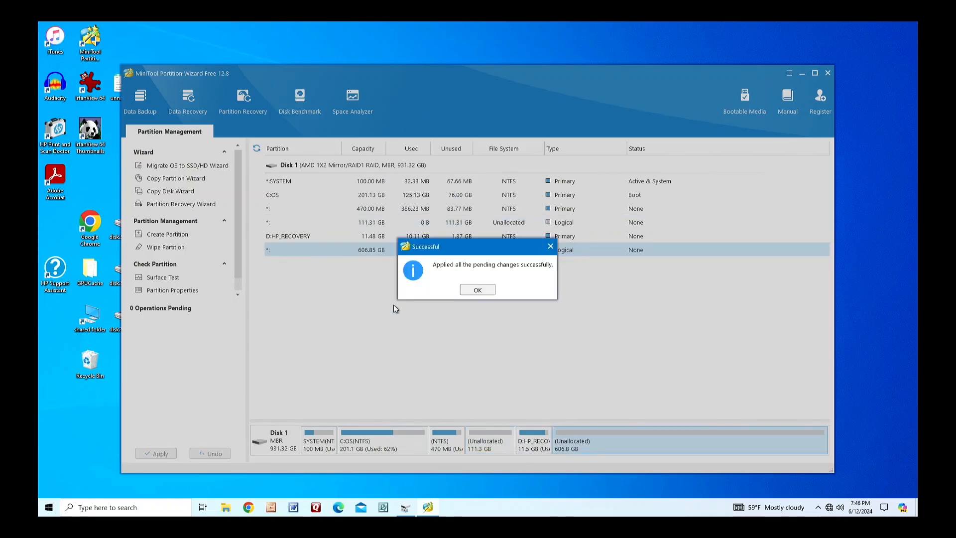
left_click(476, 293)
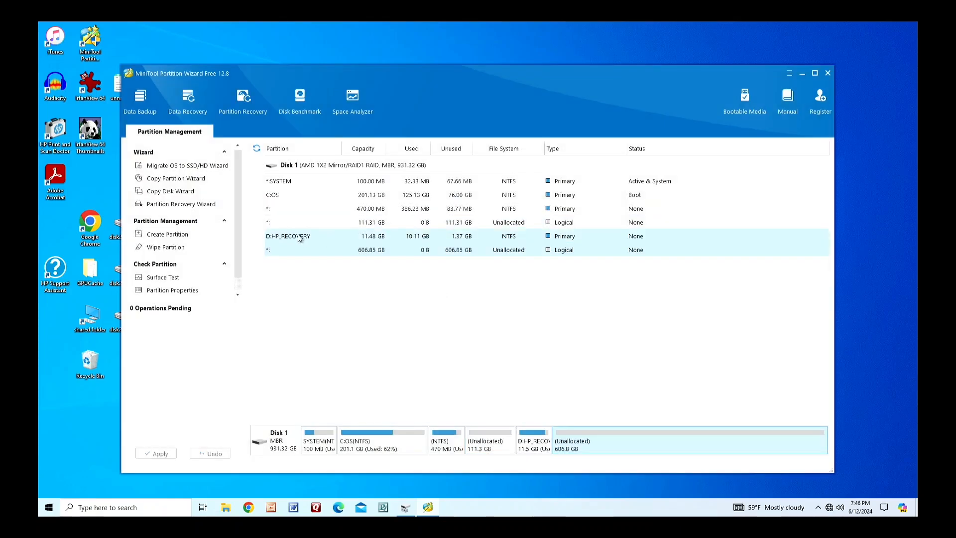
Move the HP_RECOVERY (D:) partition to leave 0.00 GB unallocated before it and 718.16 GB after, apply the change, and quit the program.
left_click(299, 237)
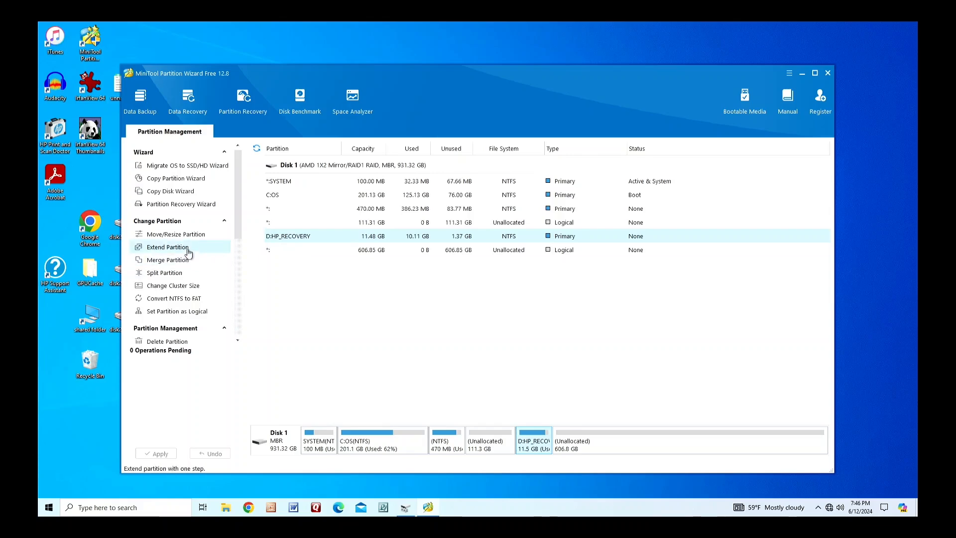
left_click(171, 237)
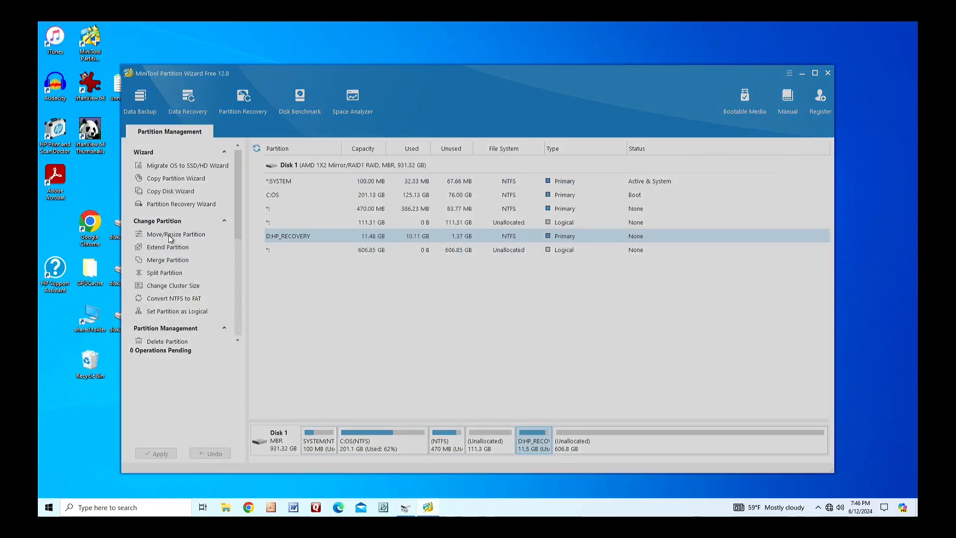
left_click_drag(410, 264, 351, 264)
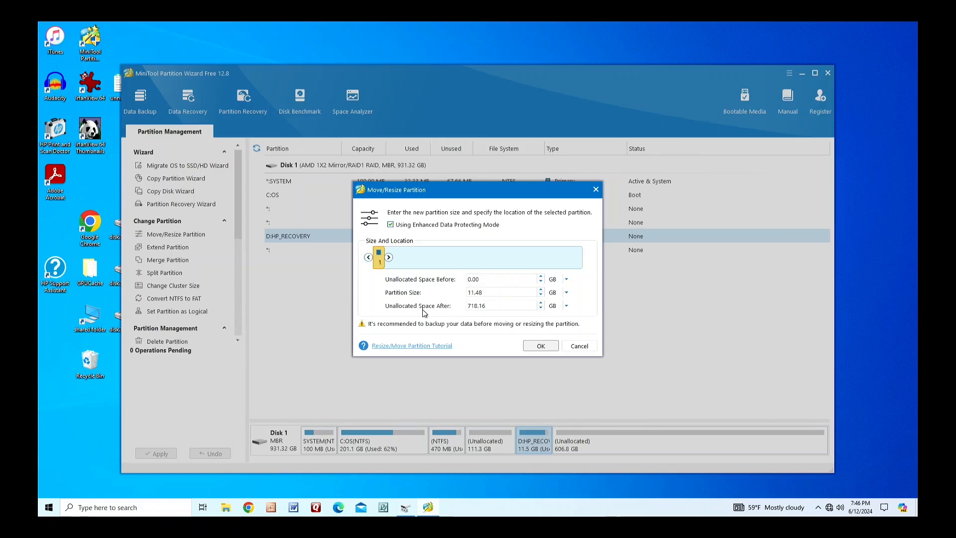
left_click(540, 346)
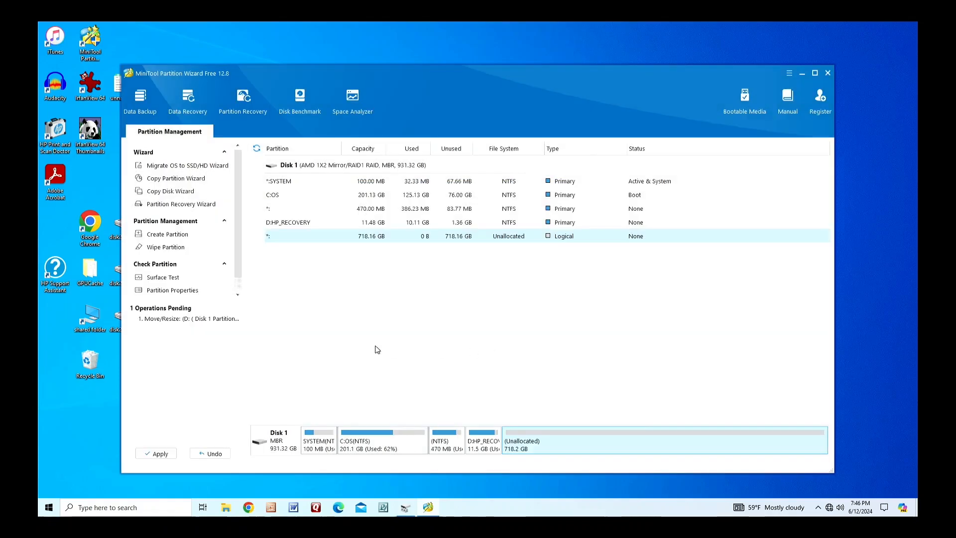
left_click(155, 454)
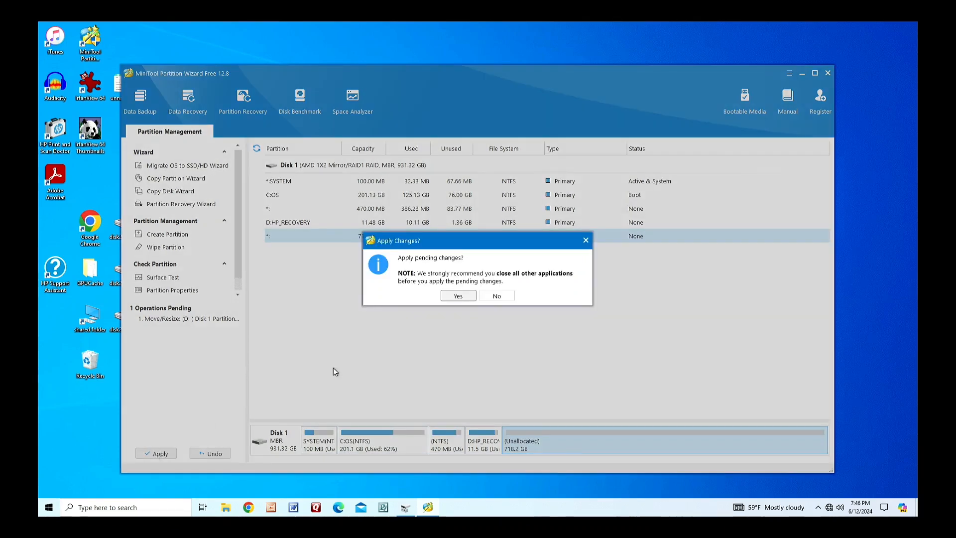
left_click(458, 297)
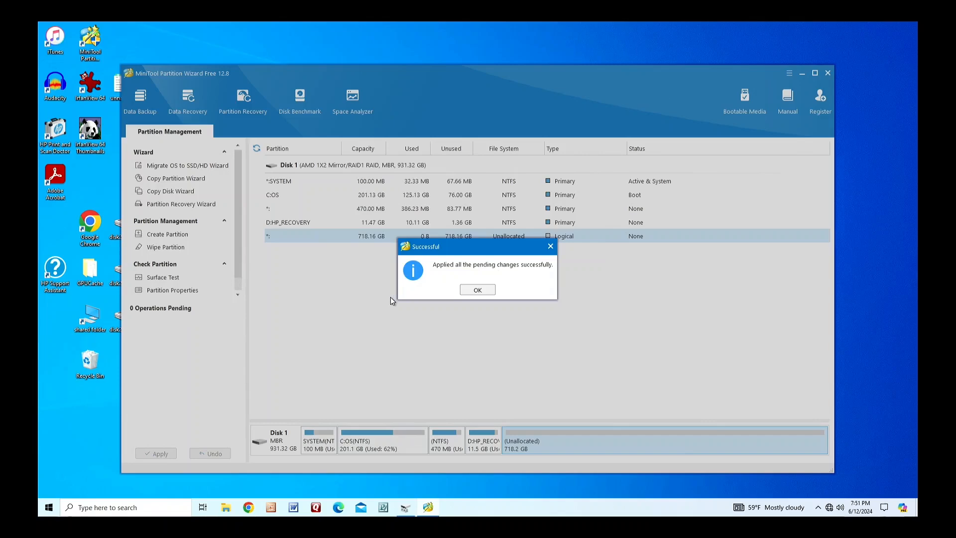
left_click(474, 291)
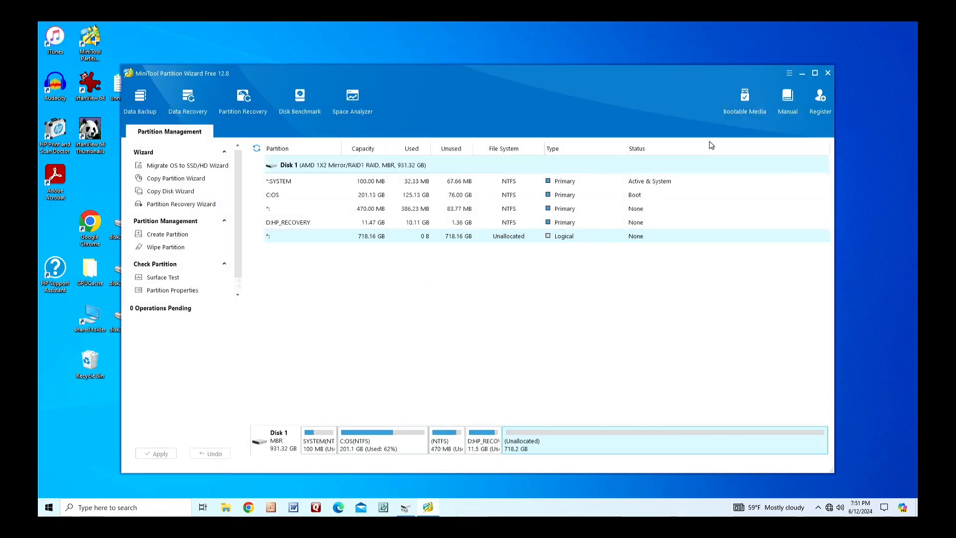
left_click(827, 73)
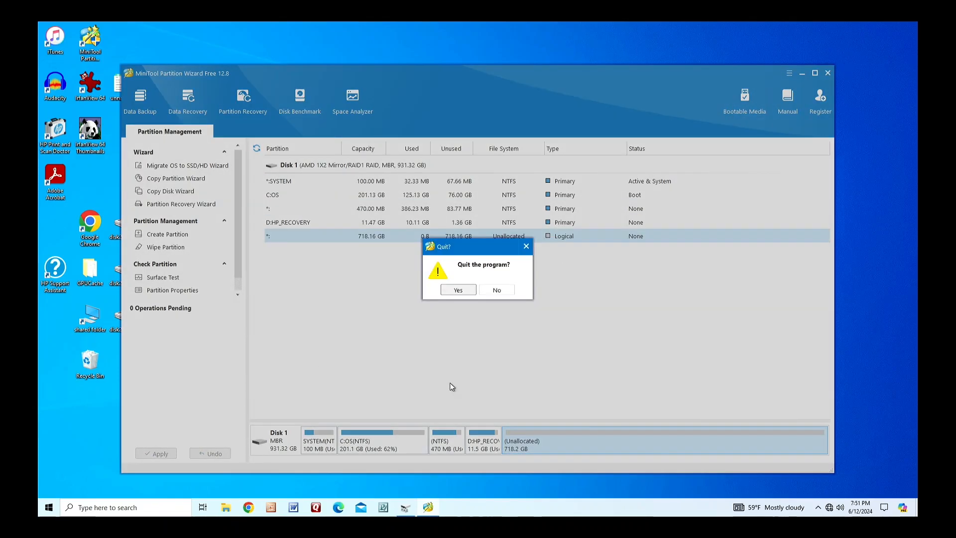
left_click(458, 290)
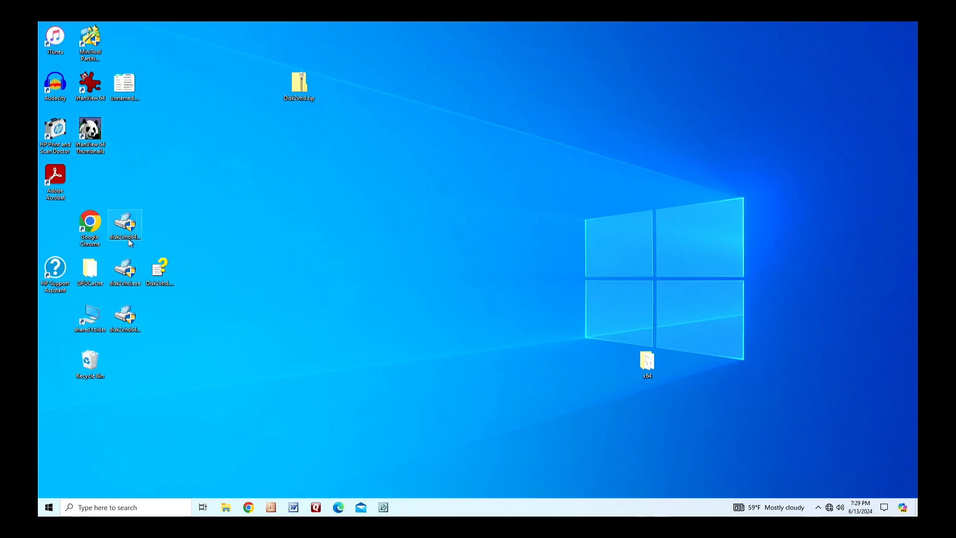
In Disk2vhd, enable Prepare for use in Virtual PC and Use Volume Shadow Copy, and exclude the E: volume.
mouse_move(129, 240)
mouse_move(123, 324)
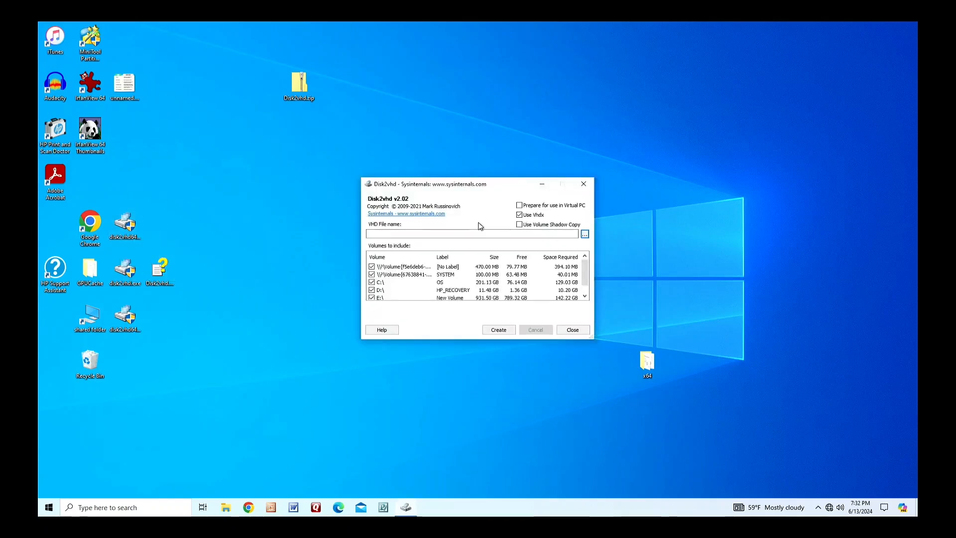
left_click(521, 206)
left_click(520, 225)
left_click_drag(586, 268, 584, 281)
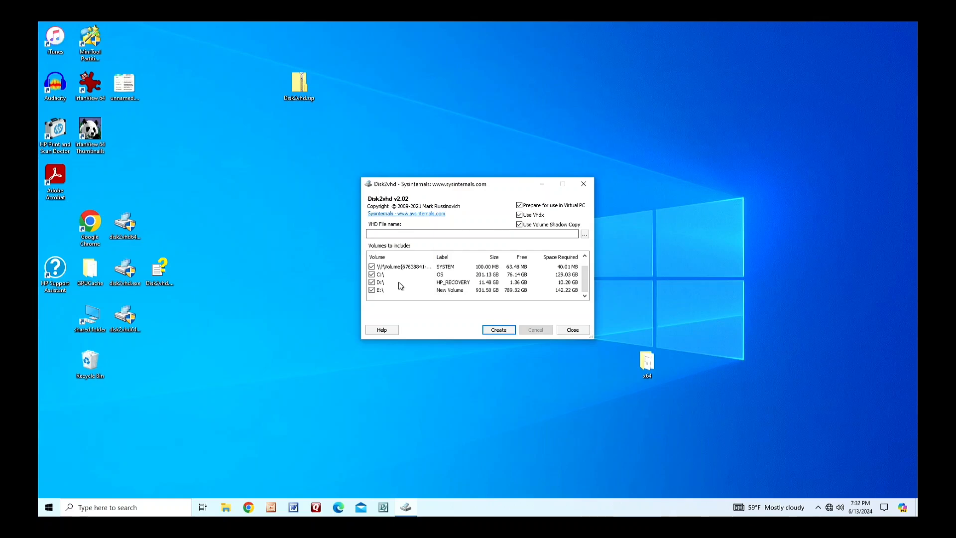
left_click(372, 291)
Set the output VHD file to vm on the New Volume (E:) drive and create the virtual hard disk from the included volumes.
left_click(429, 233)
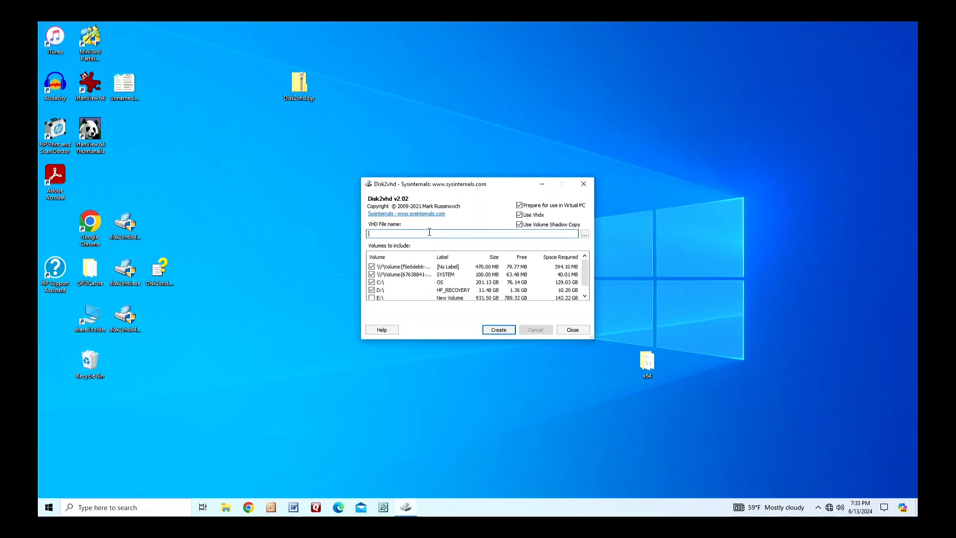
left_click(585, 236)
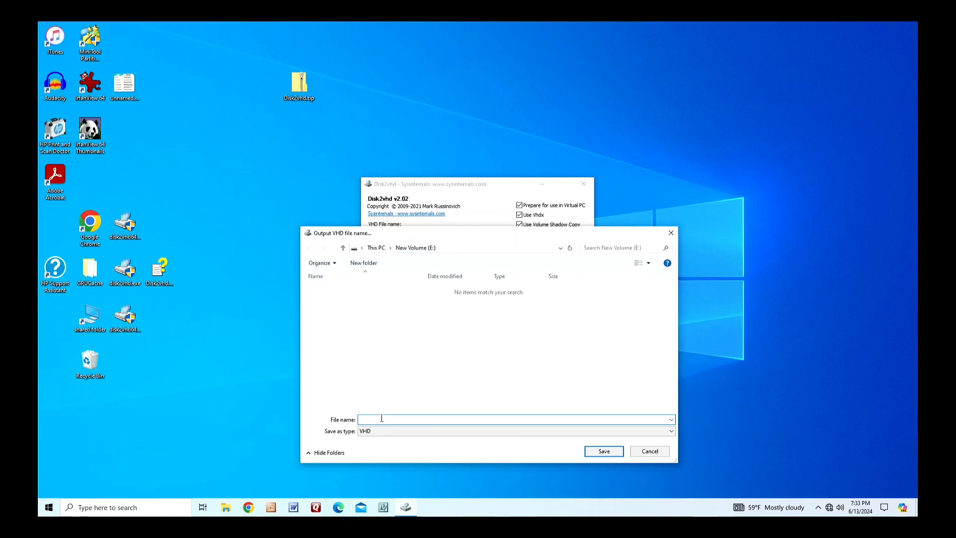
type("vm")
key("Return")
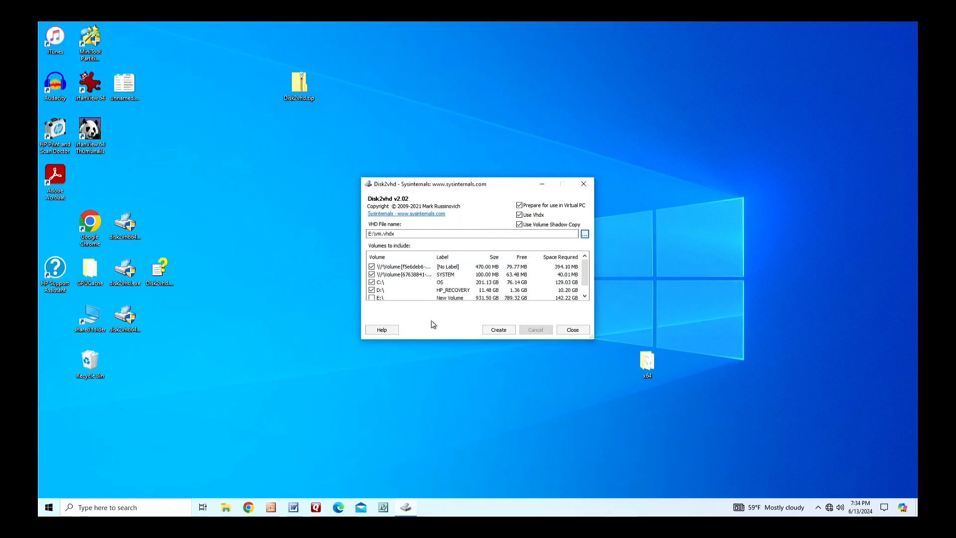
left_click(503, 330)
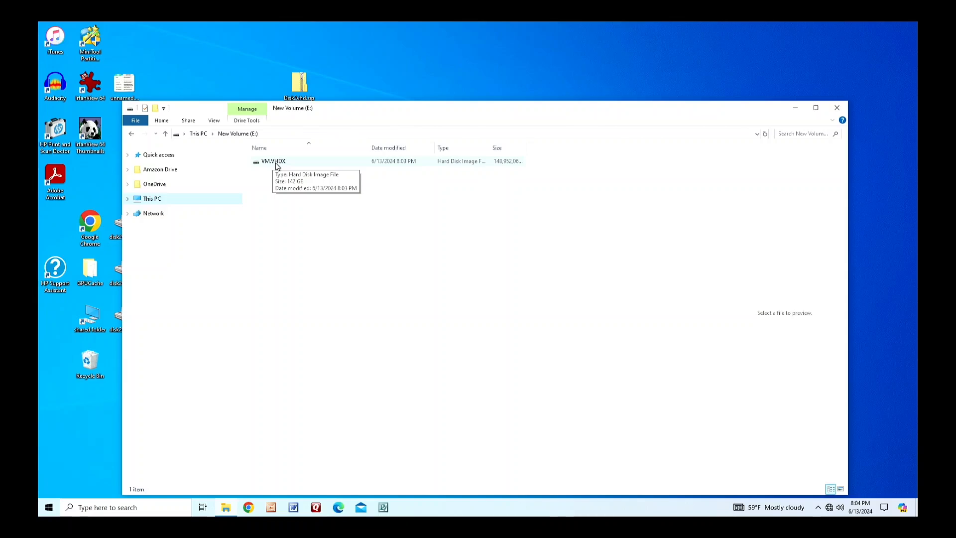
Mount VM.VHDX from the E: drive and examine the contents of its SYSTEM and OS volumes.
left_click(274, 163)
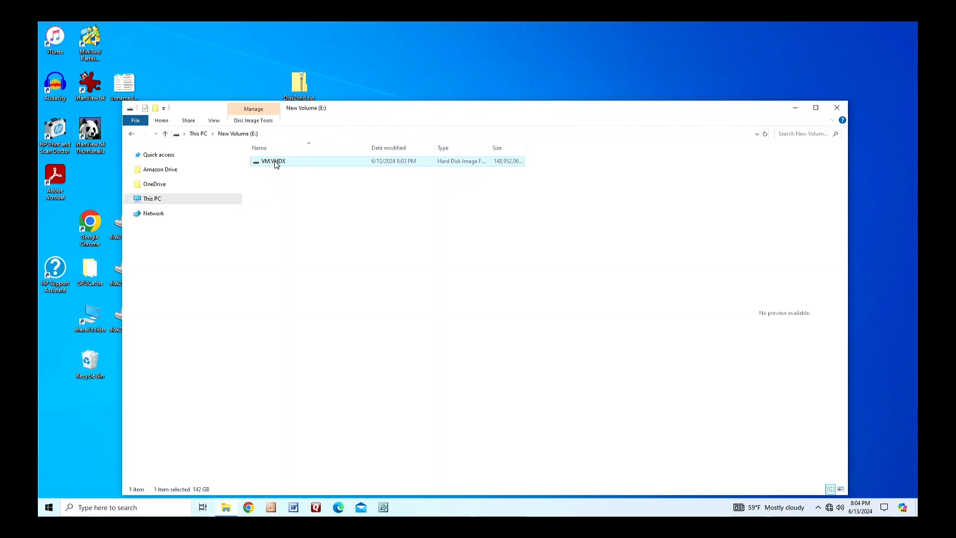
double_click(274, 160)
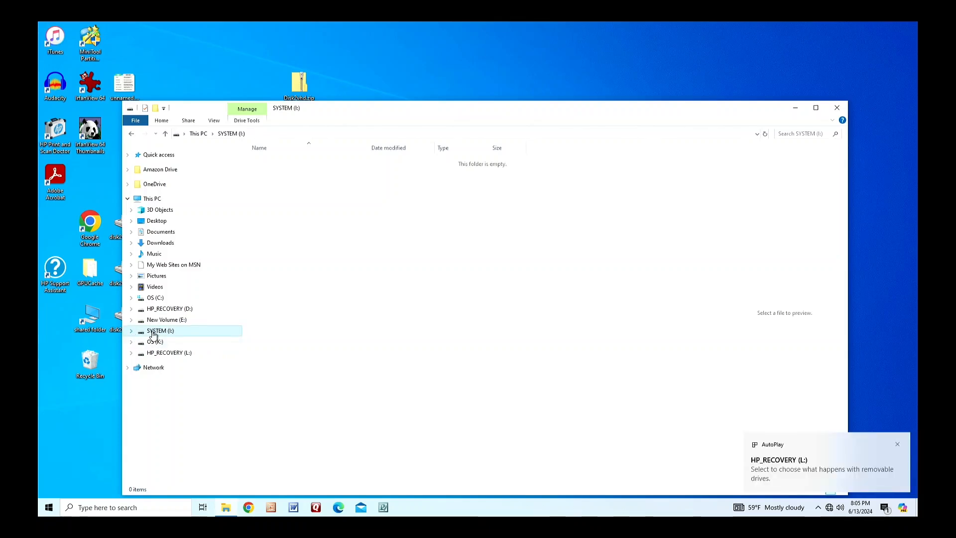
left_click(154, 341)
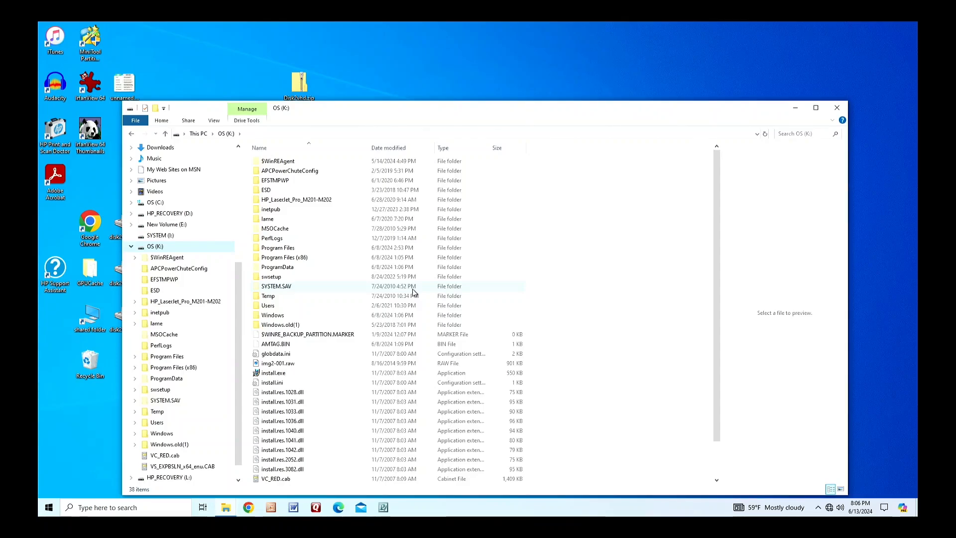
right_click(155, 245)
key("Escape")
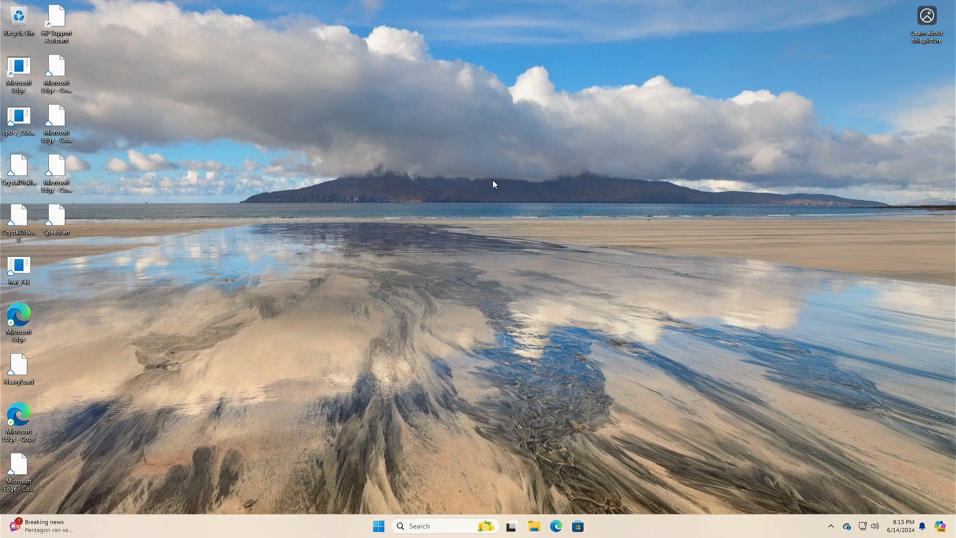
Turn on the Hyper-V Windows feature, including Hyper-V Management Tools and Hyper-V Platform, and apply the change.
left_click(425, 525)
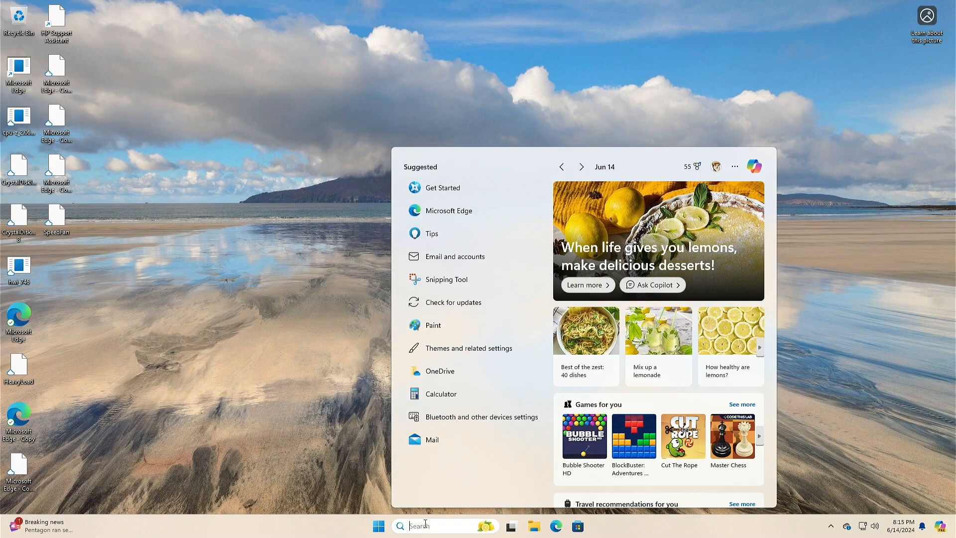
type("hyper")
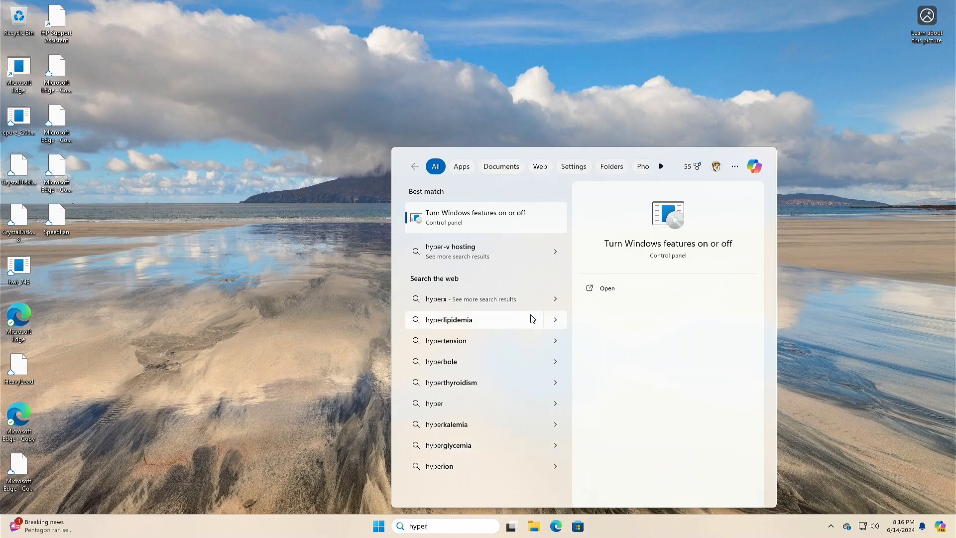
type("-v")
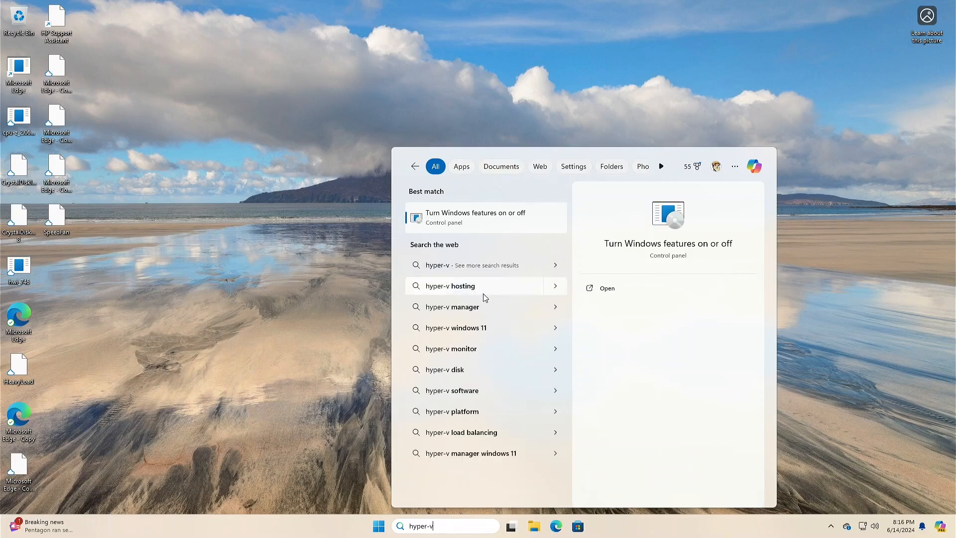
left_click(470, 223)
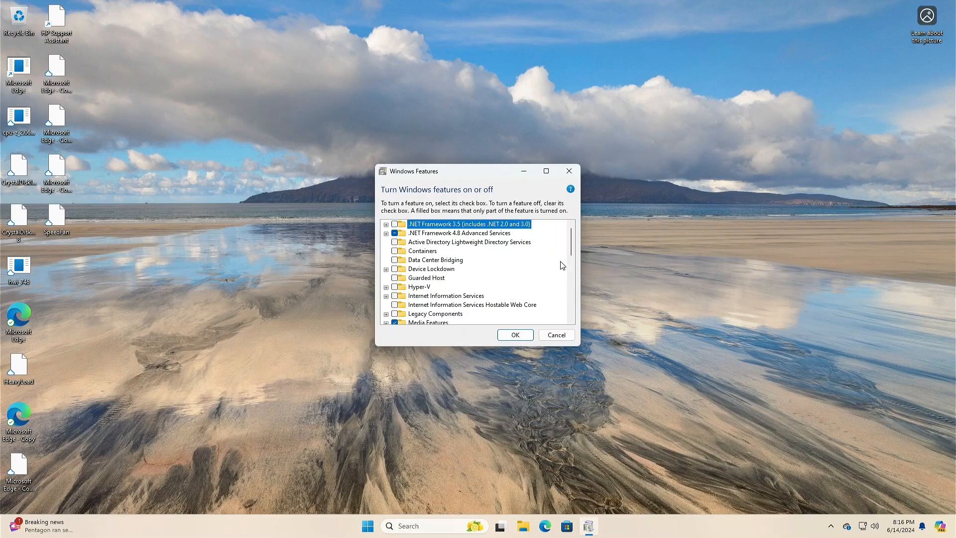
left_click_drag(571, 243, 571, 250)
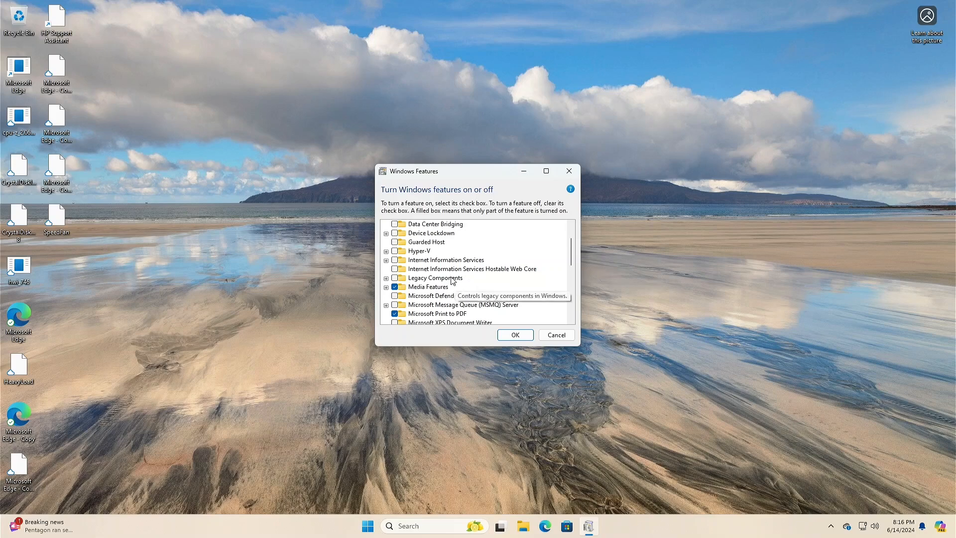
left_click(386, 251)
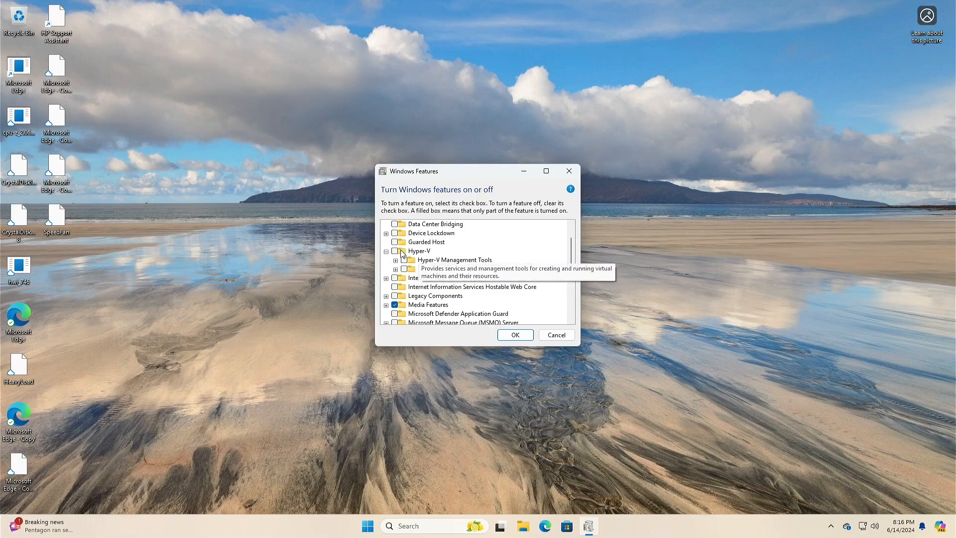
left_click(395, 251)
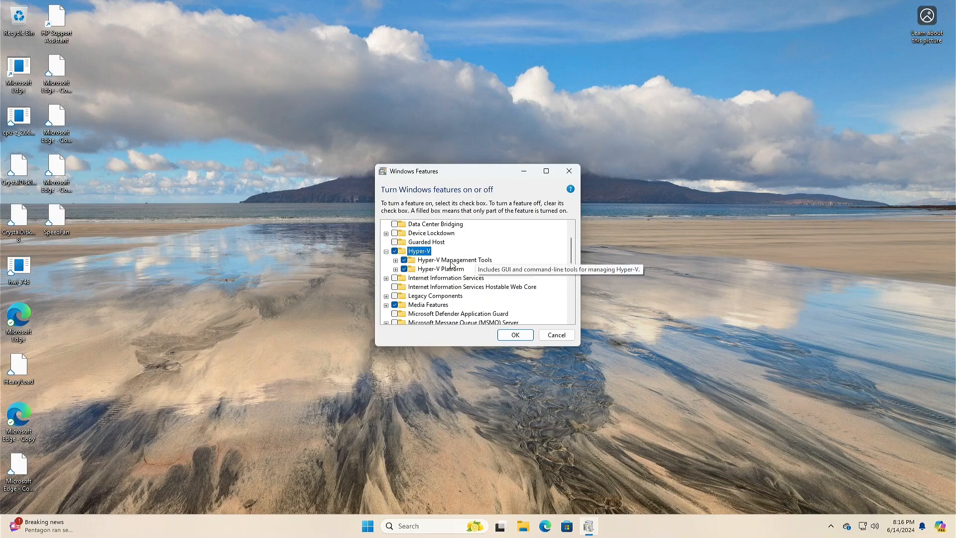
left_click(516, 335)
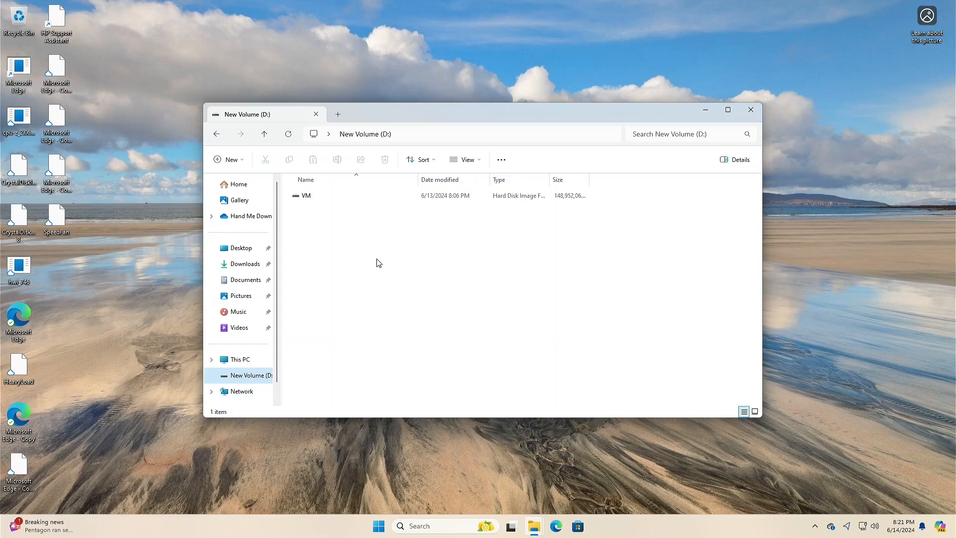
Switch to Hyper-V Manager, select the NEWG4 server and widen the window to show its virtual machine columns.
key("super")
type("hyper")
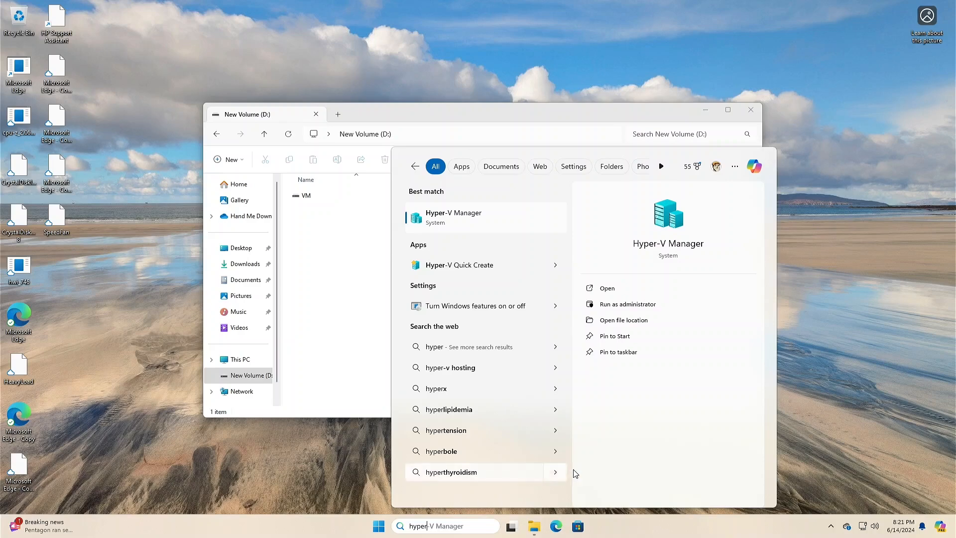
left_click(451, 224)
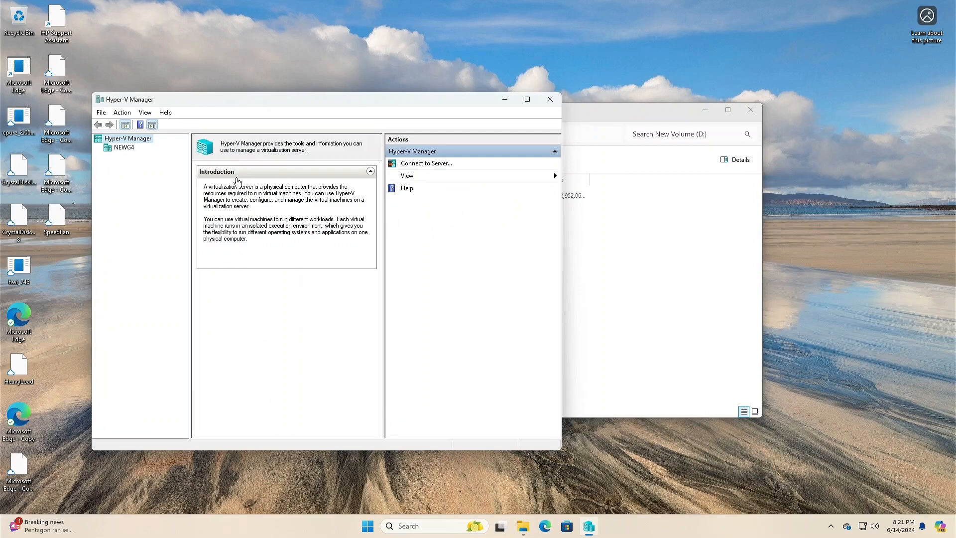
left_click(114, 149)
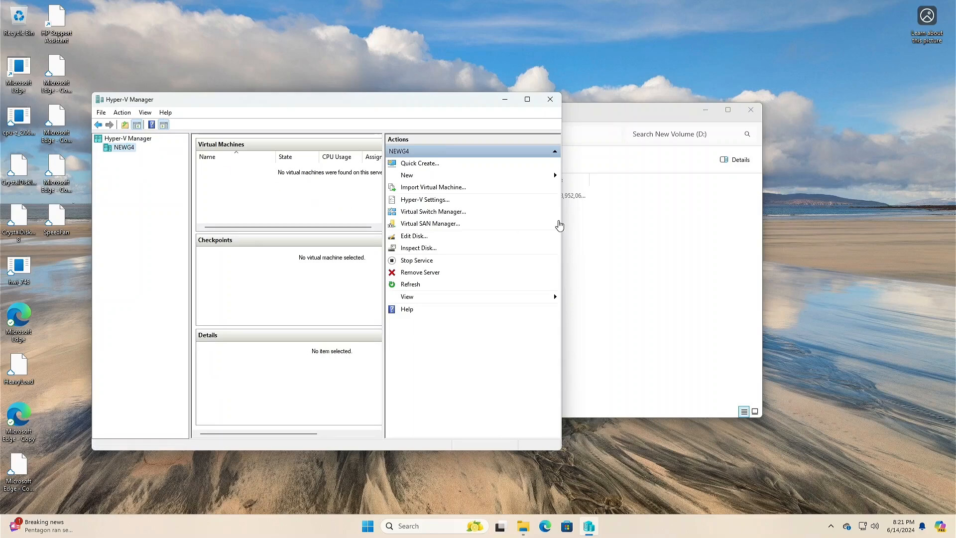
left_click_drag(560, 225, 674, 225)
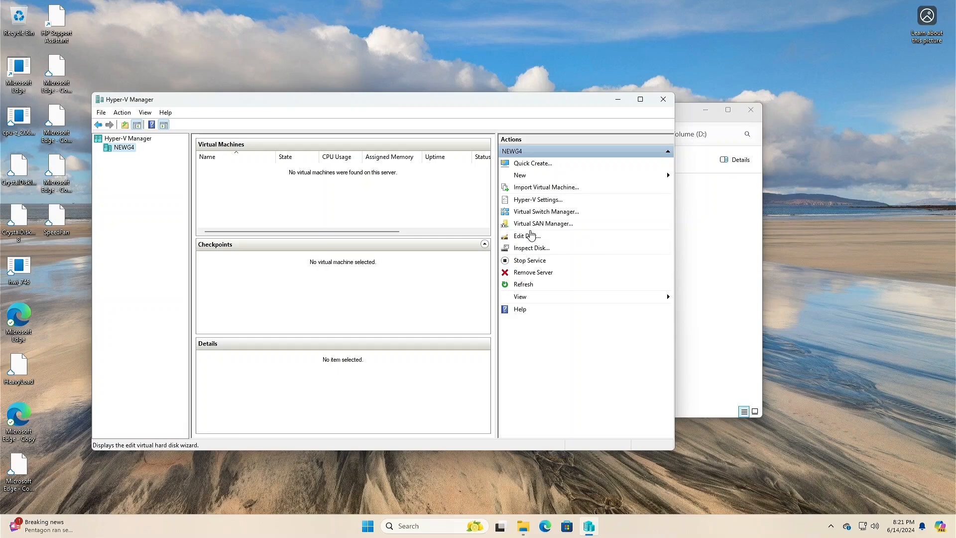
Start creating a new virtual machine named OLDHP in the default location, keeping it as Generation 1.
left_click(524, 176)
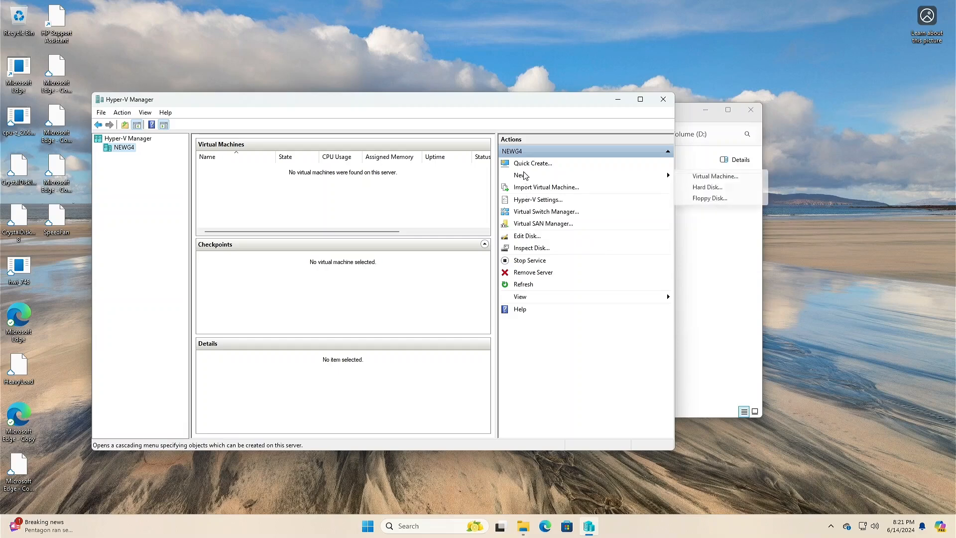
left_click(716, 177)
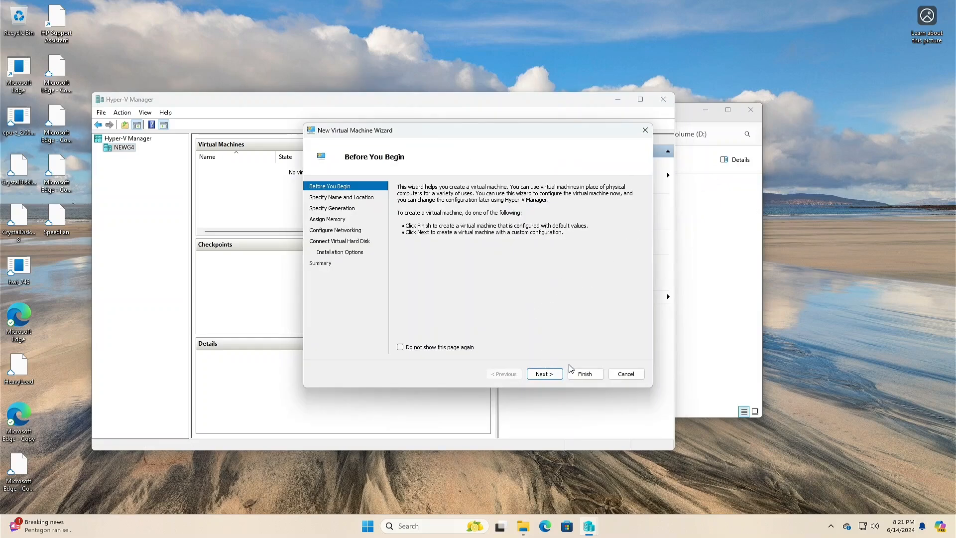
left_click(544, 376)
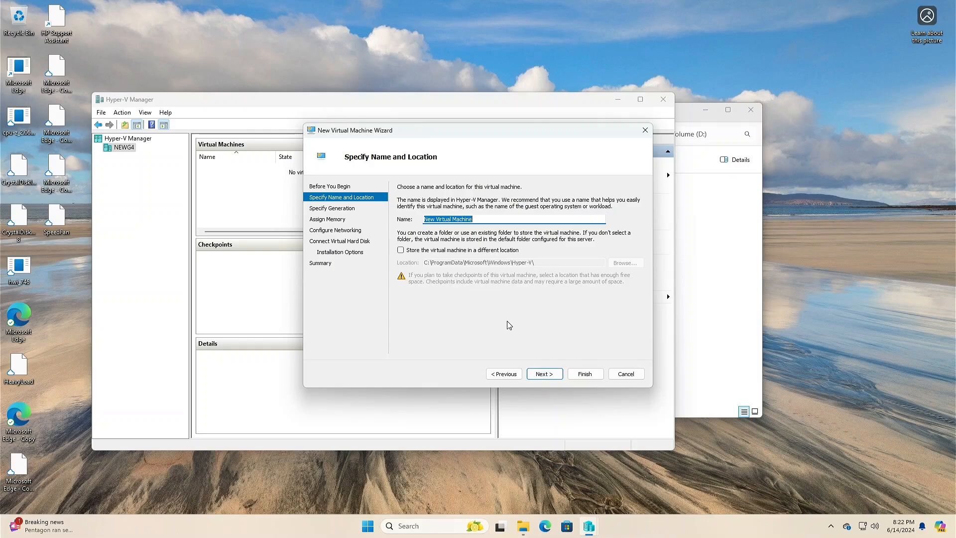
type("OLDHP")
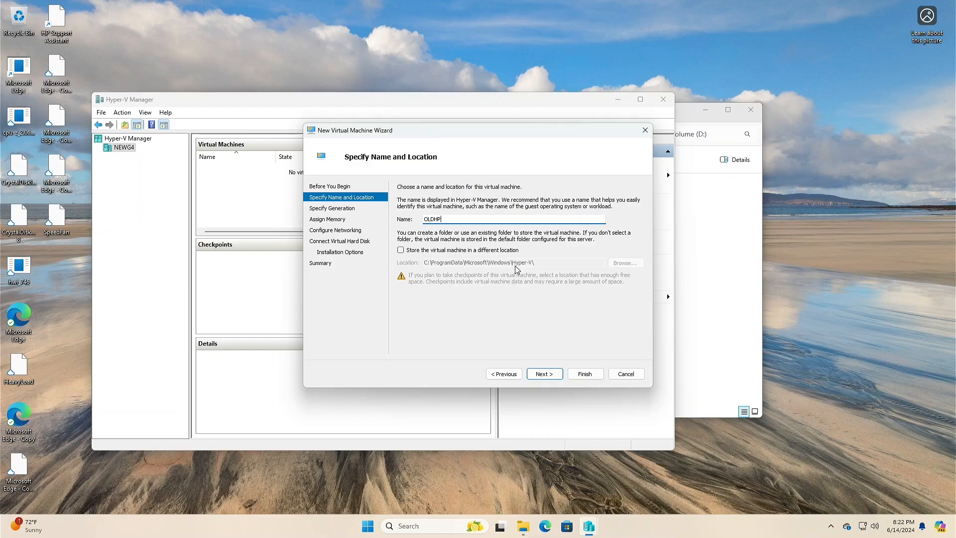
left_click(545, 375)
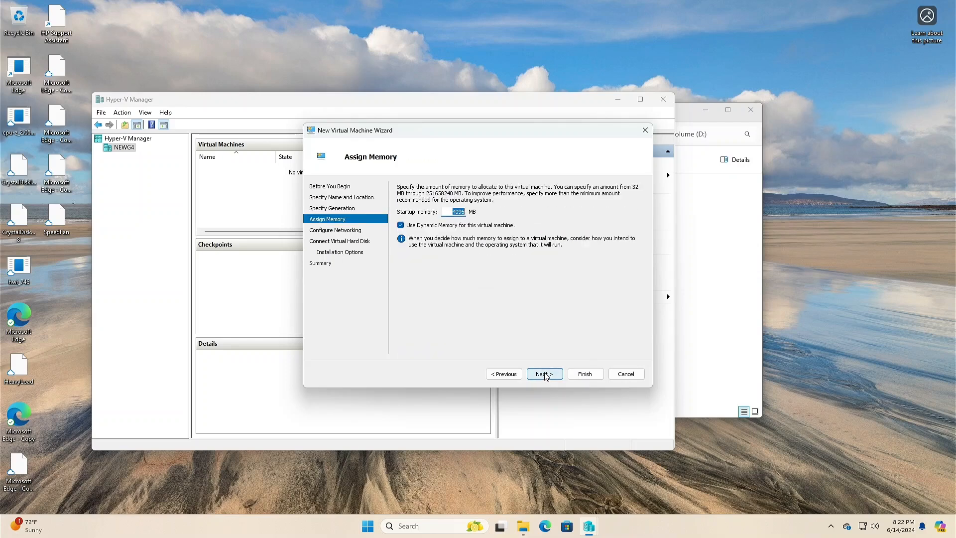
left_click(504, 373)
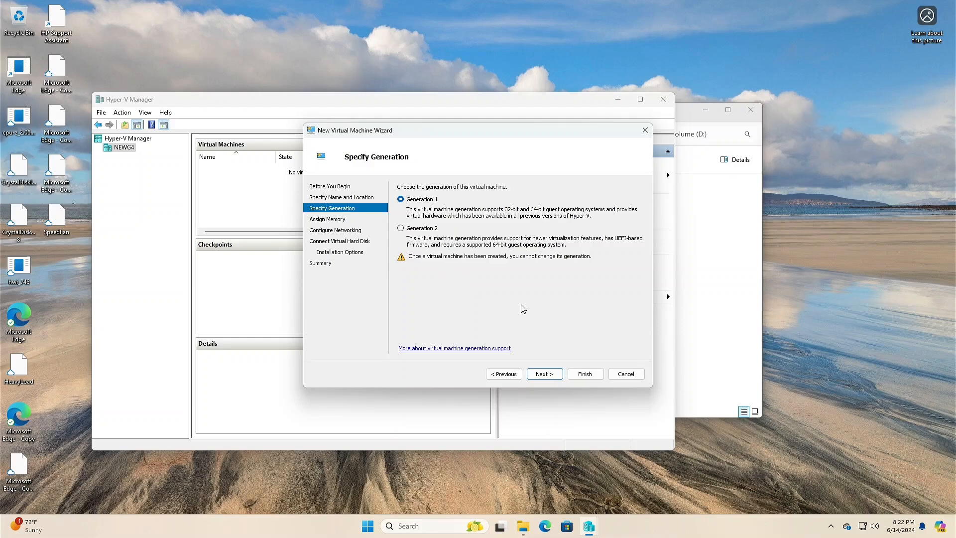
left_click(547, 375)
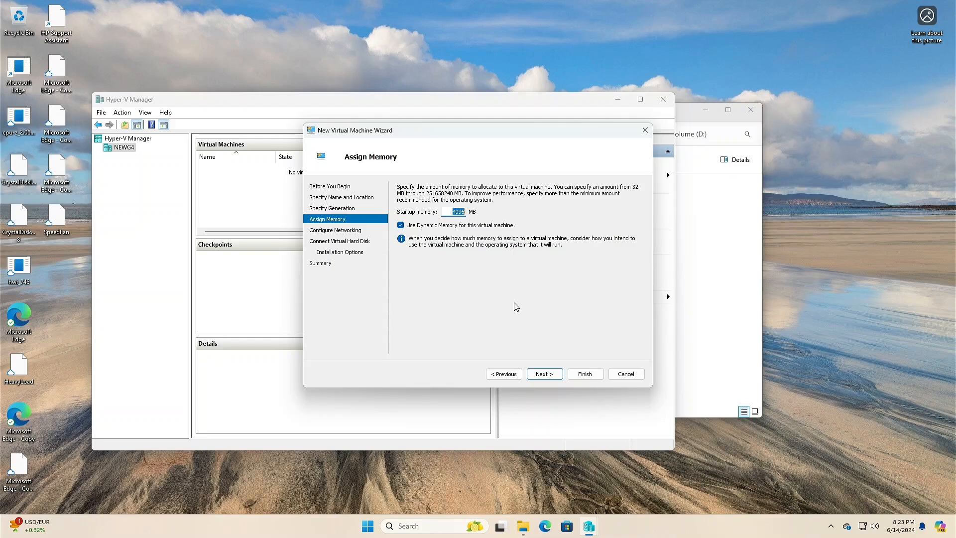
Set the virtual machine's startup memory to 8192 MB, keeping Dynamic Memory enabled.
type("81")
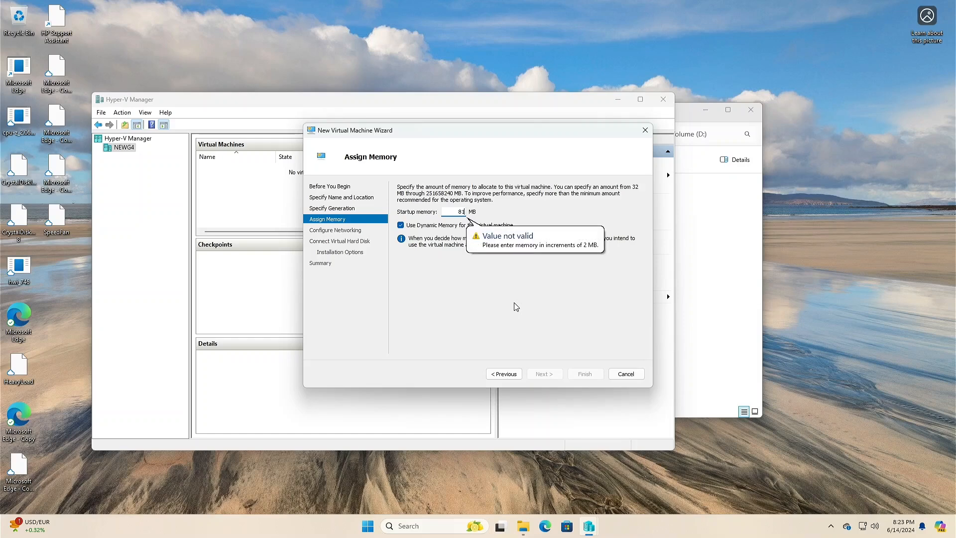
type("72")
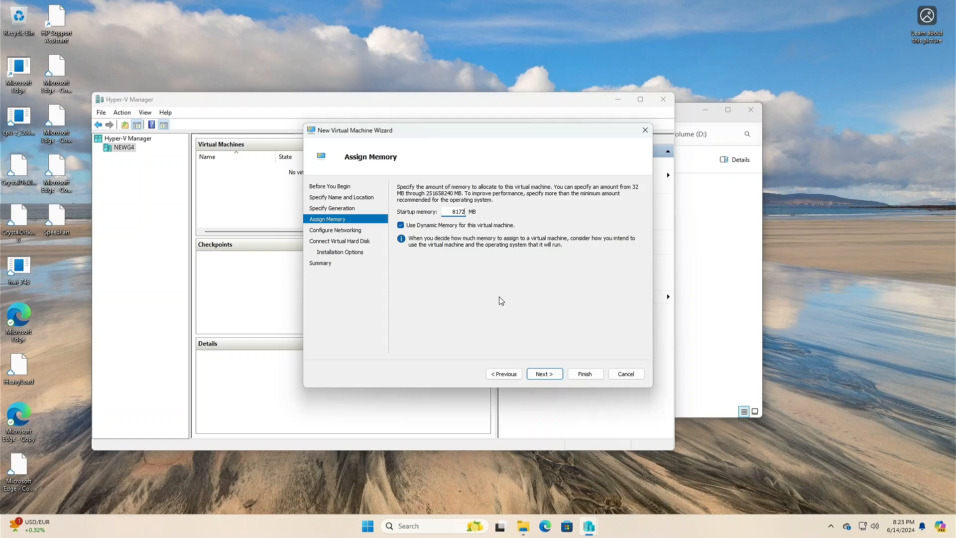
key("BackSpace")
key("BackSpace")
type("92")
left_click(547, 374)
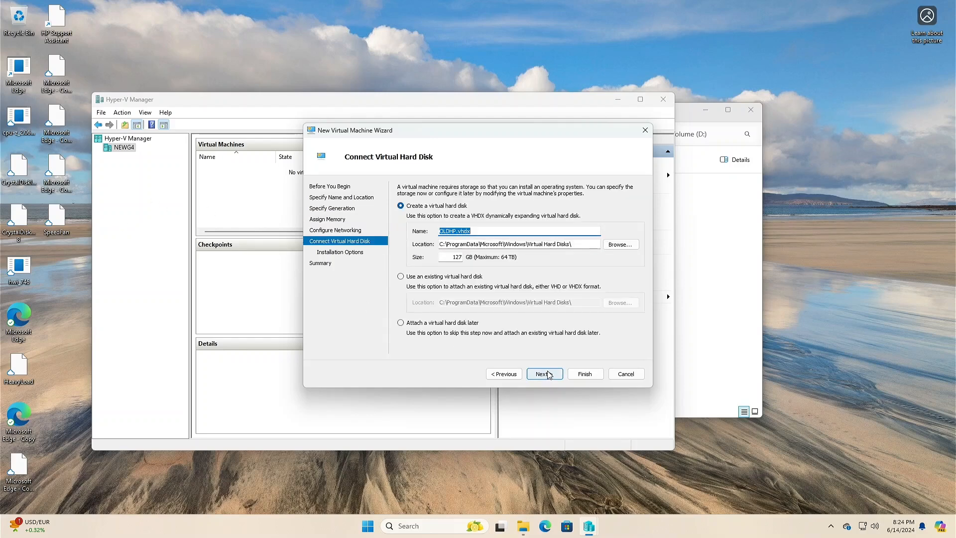
Return to the network configuration of the new virtual machine and connect its adapter to Default Switch.
left_click(506, 376)
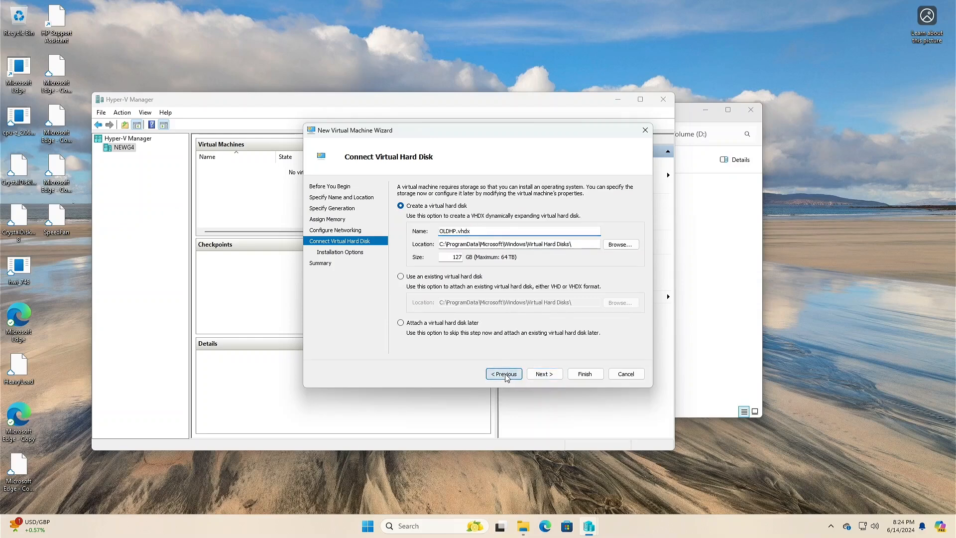
left_click(544, 374)
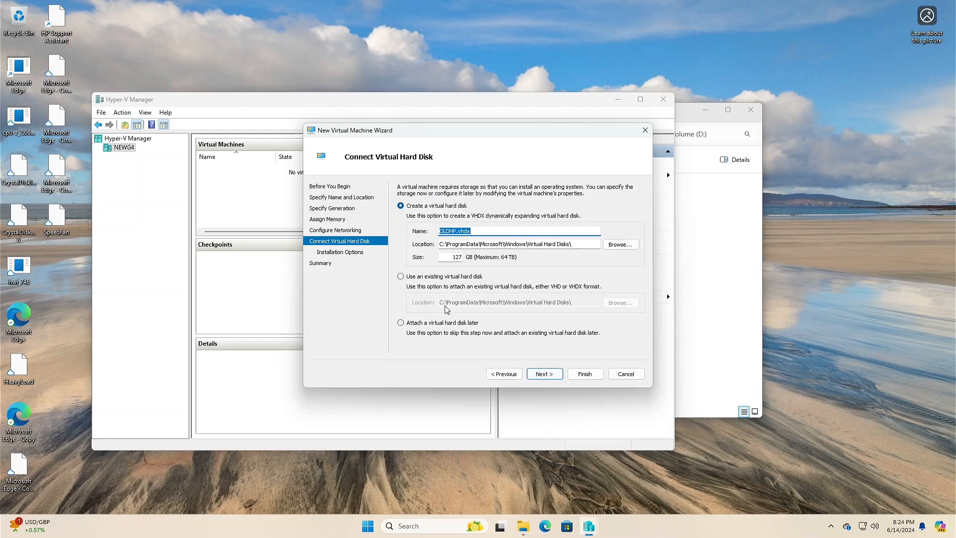
left_click(344, 230)
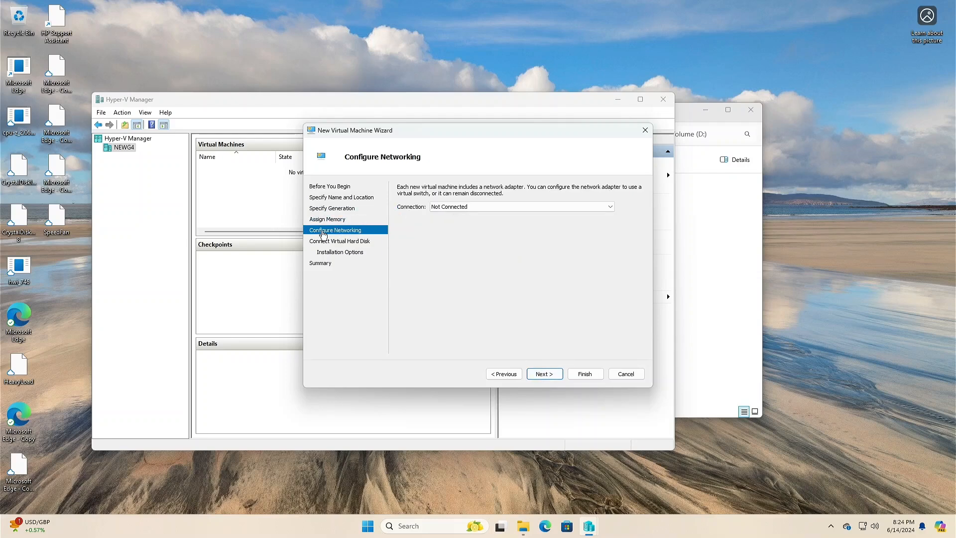
left_click(467, 207)
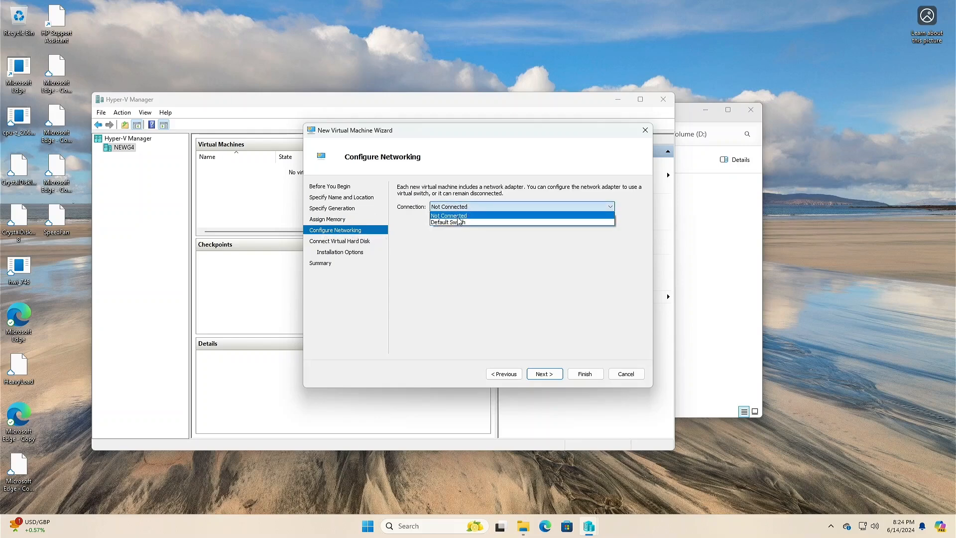
left_click(459, 222)
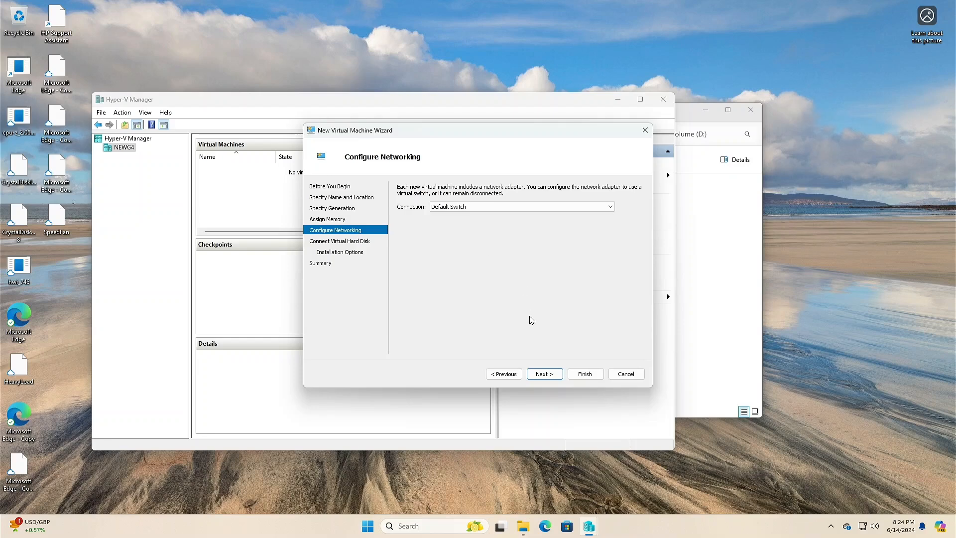
Attach the existing virtual hard disk D:\VM.VHDX to the new virtual machine and finish creating it.
left_click(321, 242)
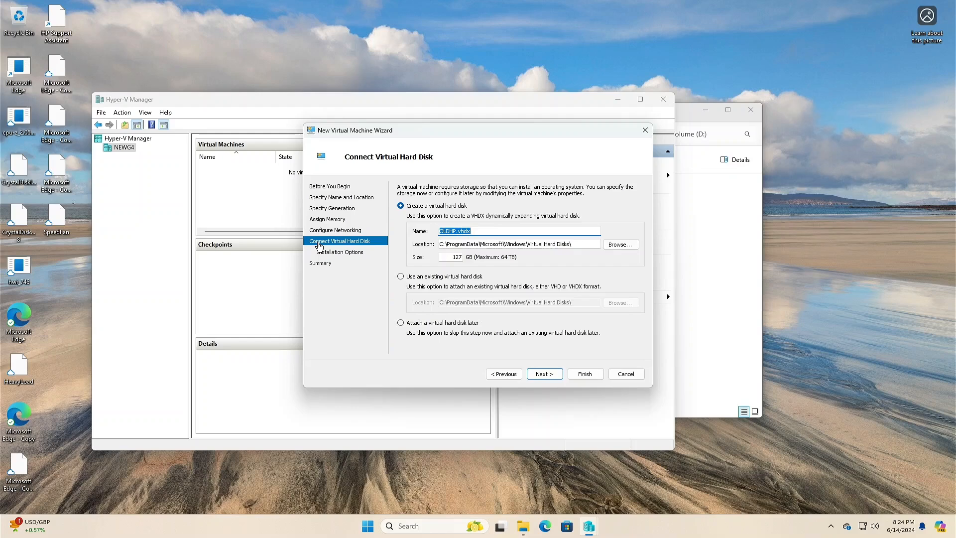
left_click(400, 277)
left_click(621, 305)
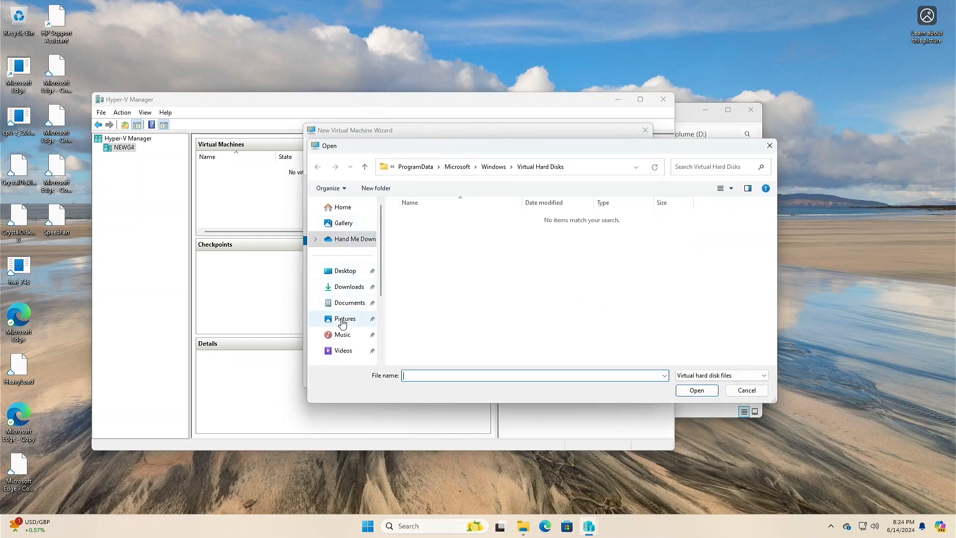
scroll(346, 271, "down", 2)
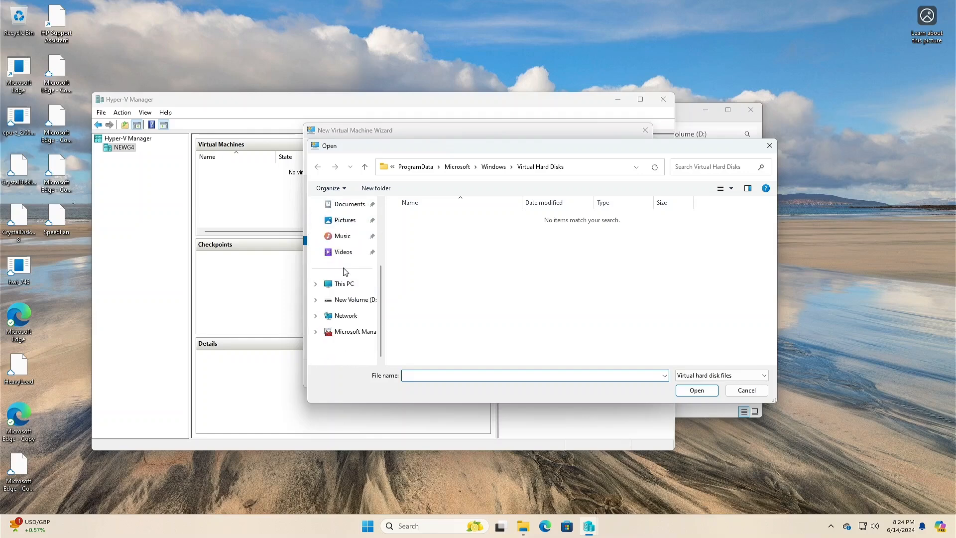
left_click(338, 299)
left_click(411, 220)
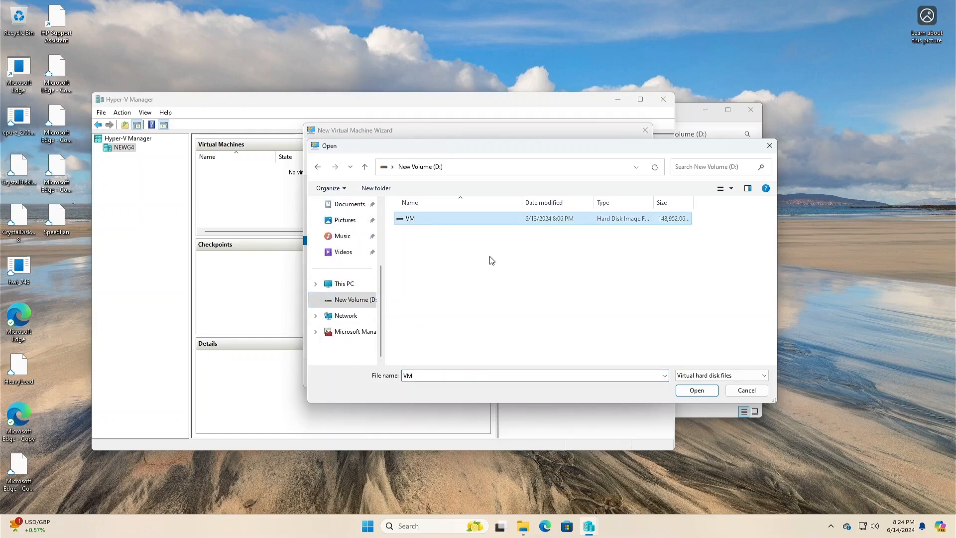
left_click(697, 390)
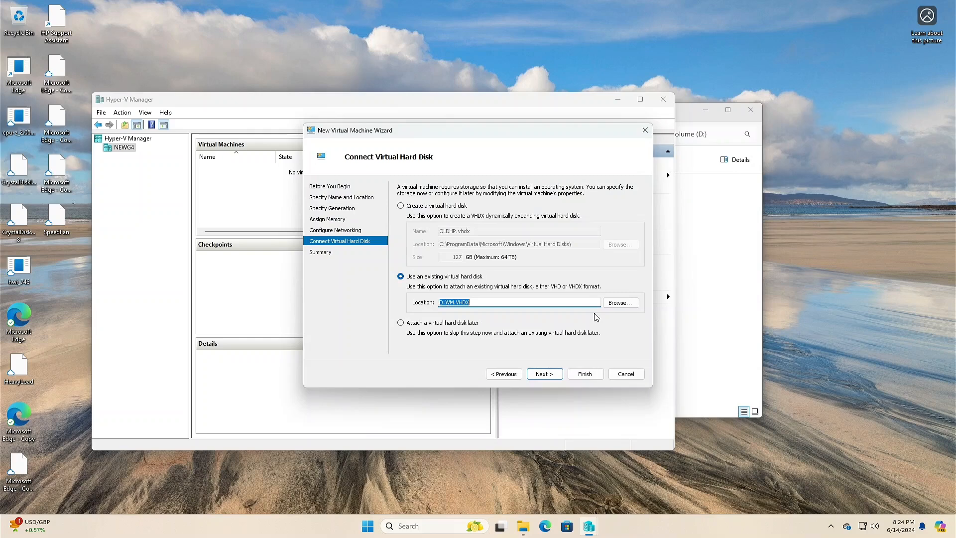
left_click(321, 253)
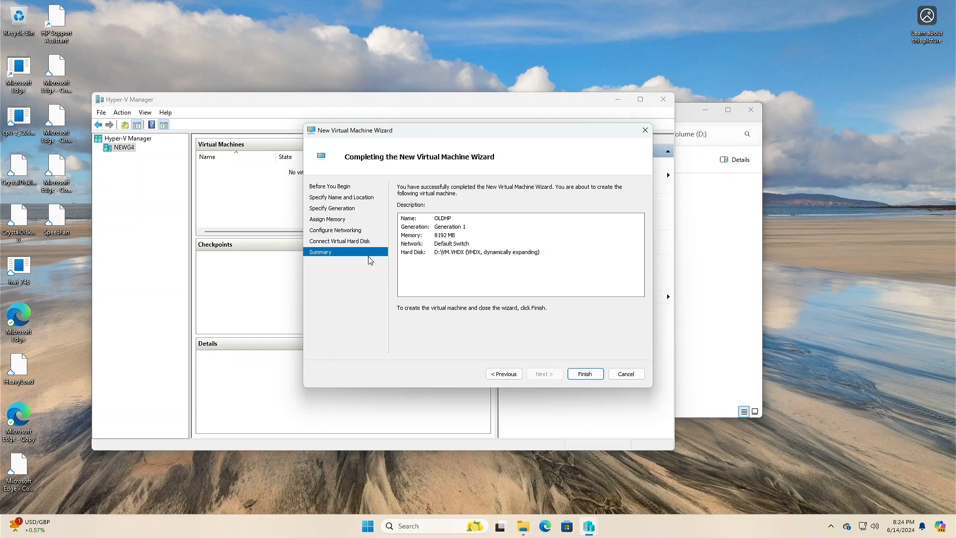
left_click(586, 376)
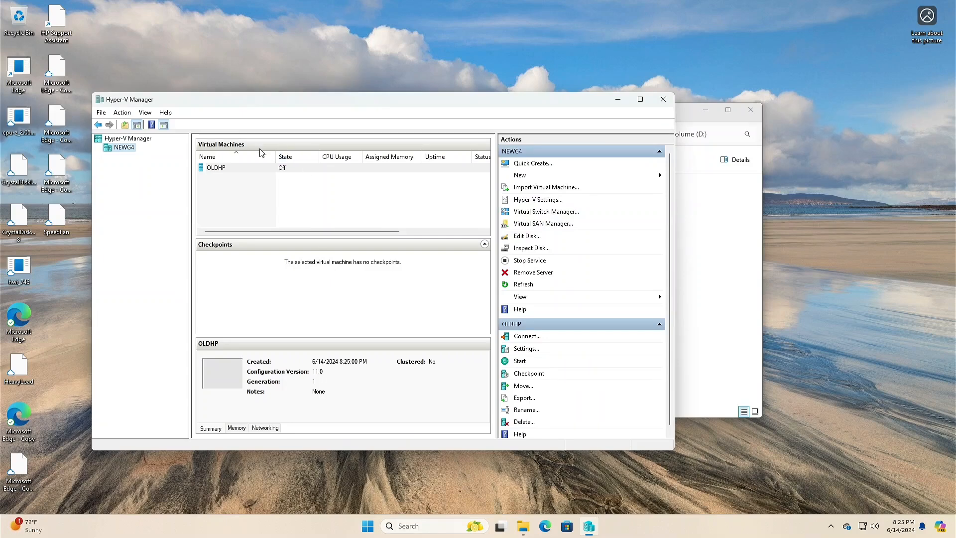
Connect to the OLDHP virtual machine and start it.
left_click(250, 173)
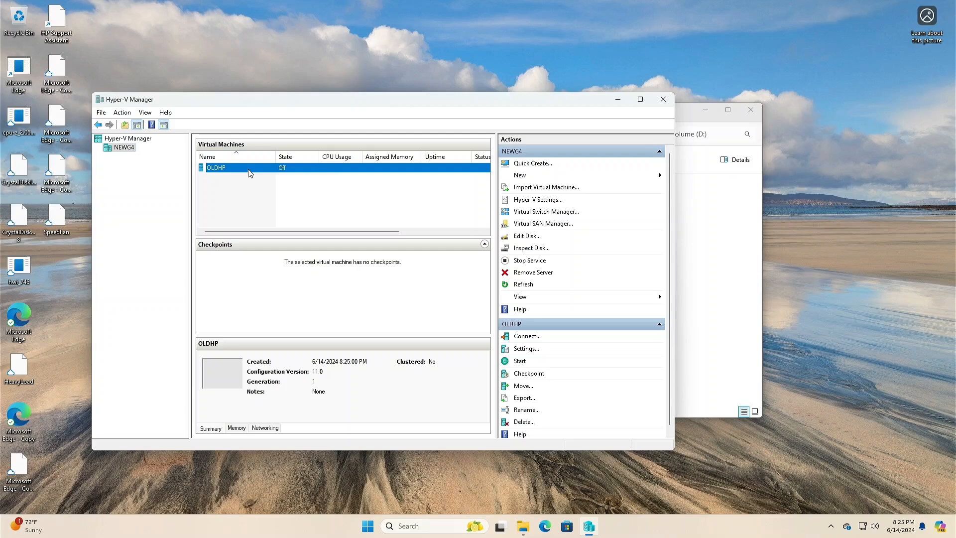
right_click(246, 168)
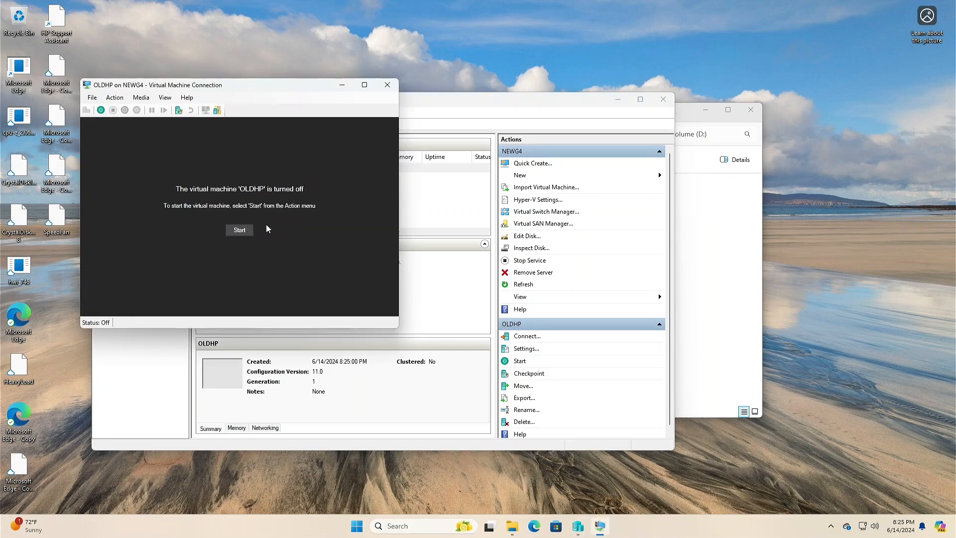
left_click(239, 230)
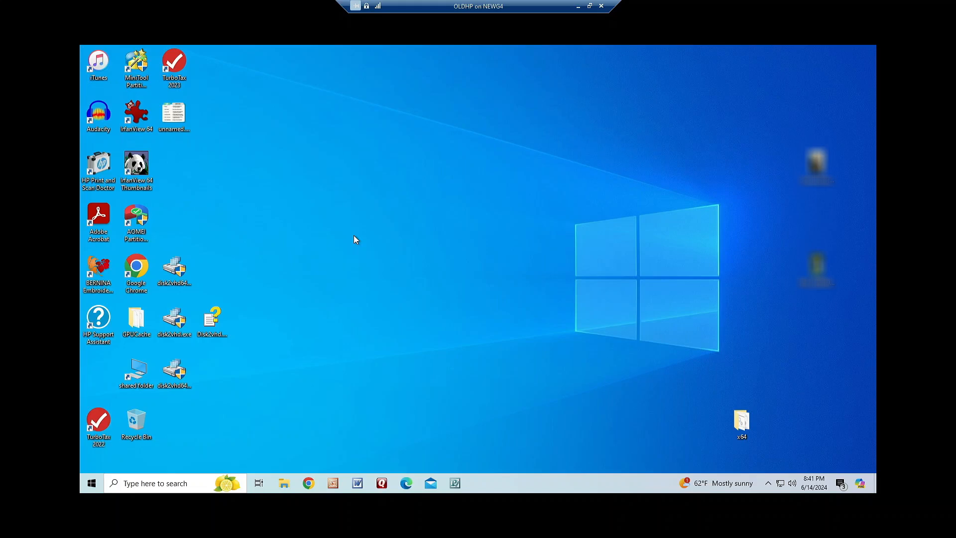
Find the Activation settings inside the OLDHP virtual machine by searching for "activation", and run the activation troubleshooter.
left_click(185, 481)
type("activation")
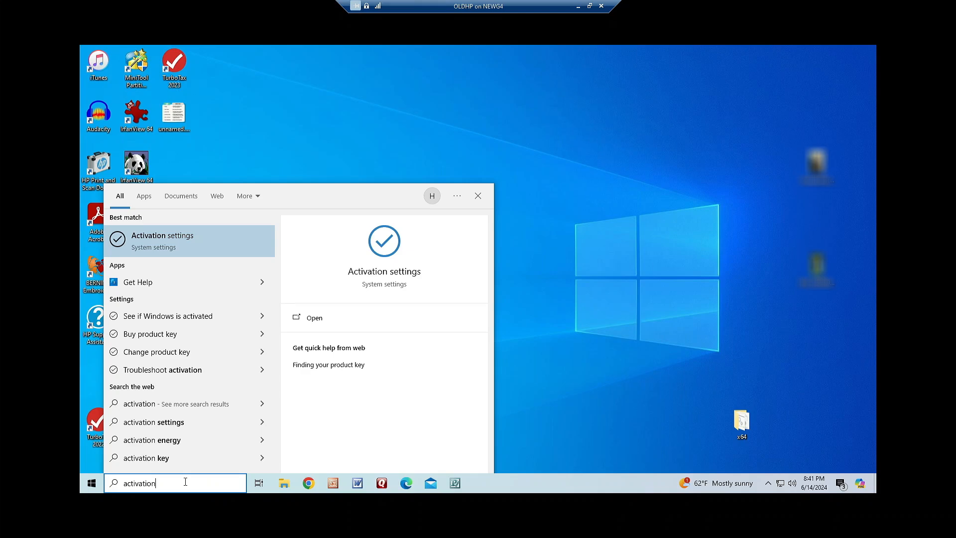
left_click(169, 240)
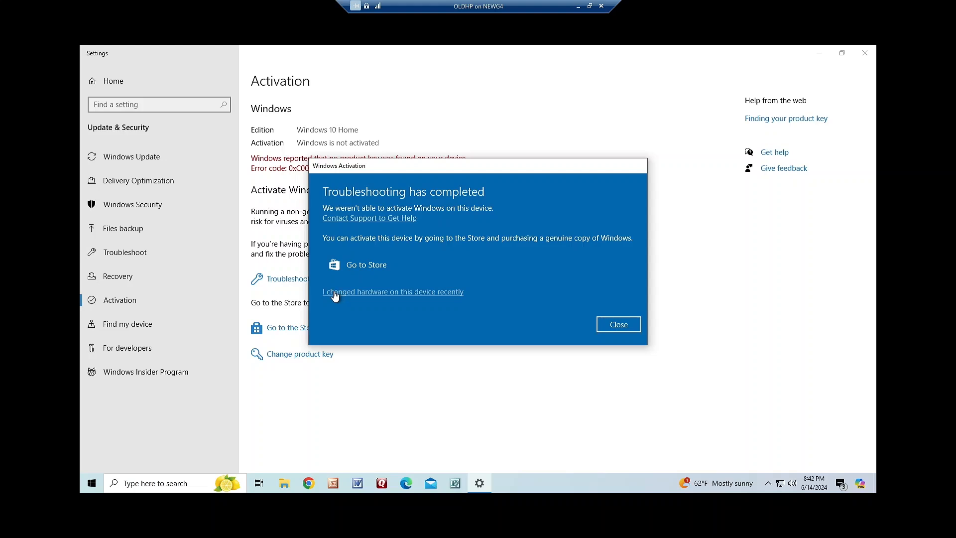
Report a recent hardware change in the troubleshooter and activate the Windows 10 Home Microsoft Corporation device as the one being used right now.
left_click(333, 294)
left_click(417, 292)
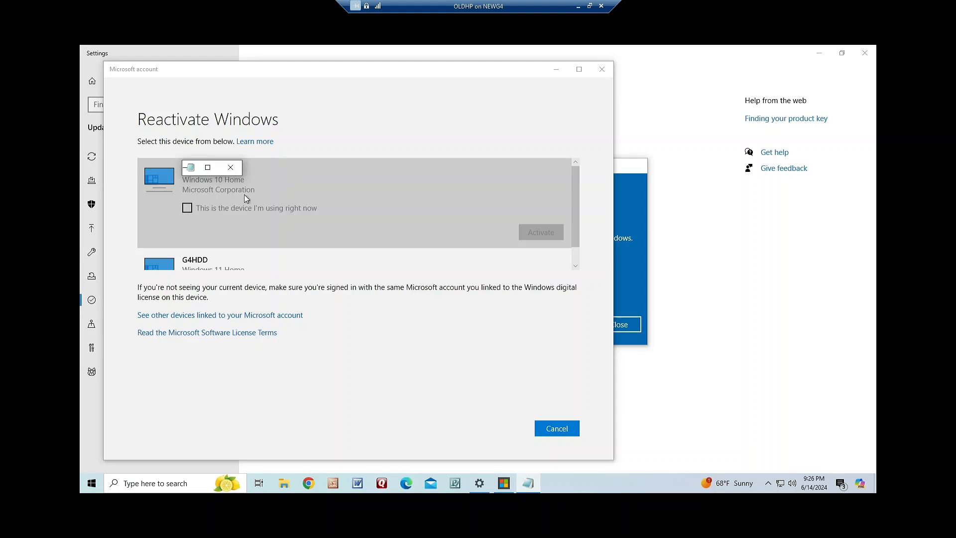
left_click(187, 209)
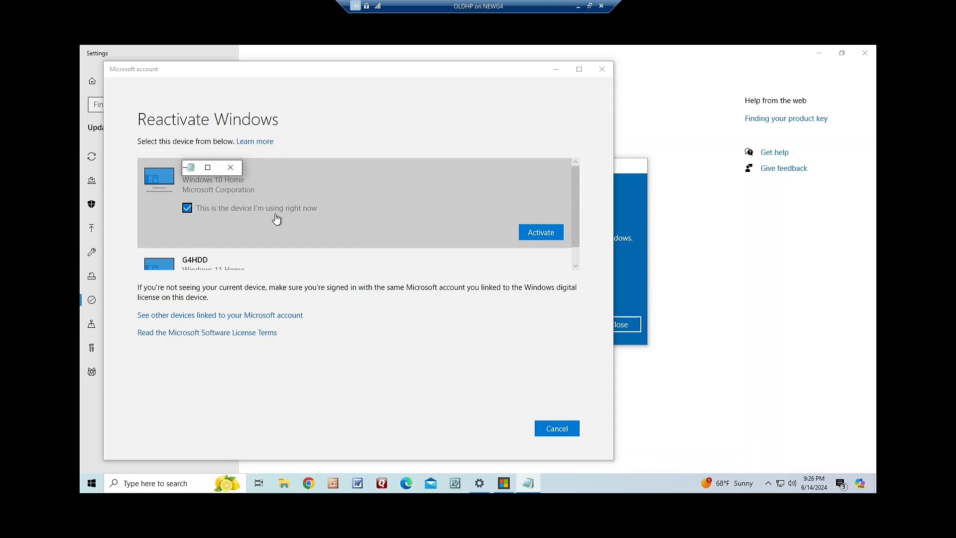
left_click(547, 236)
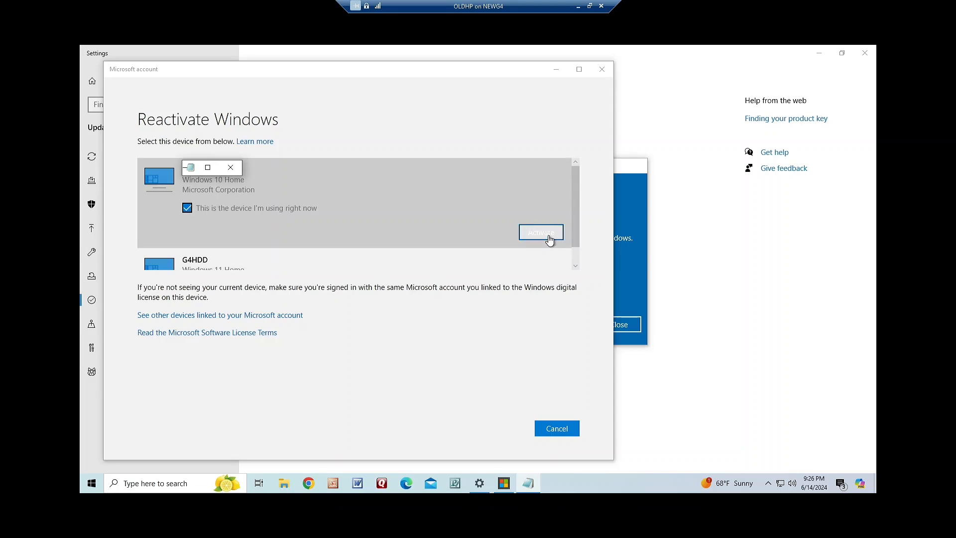